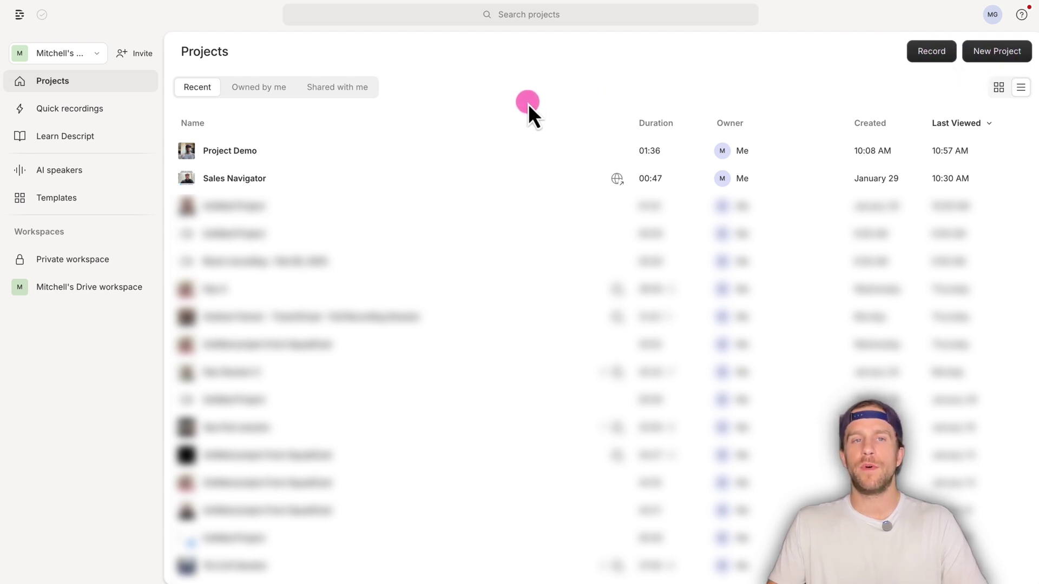
- Open the Project Demo project and review its Project, Scene and Layer panels
click(280, 154)
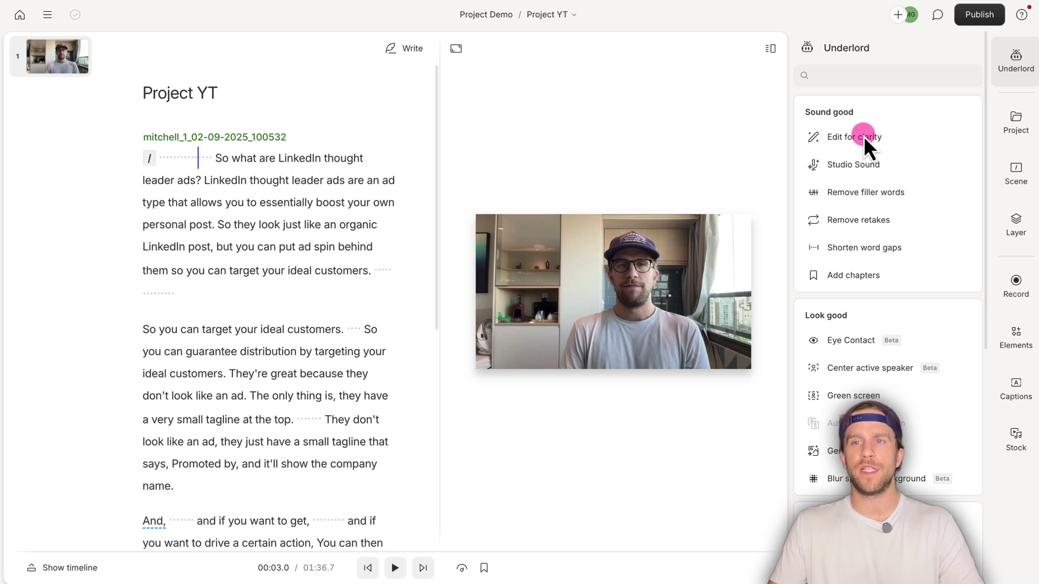
click(1004, 121)
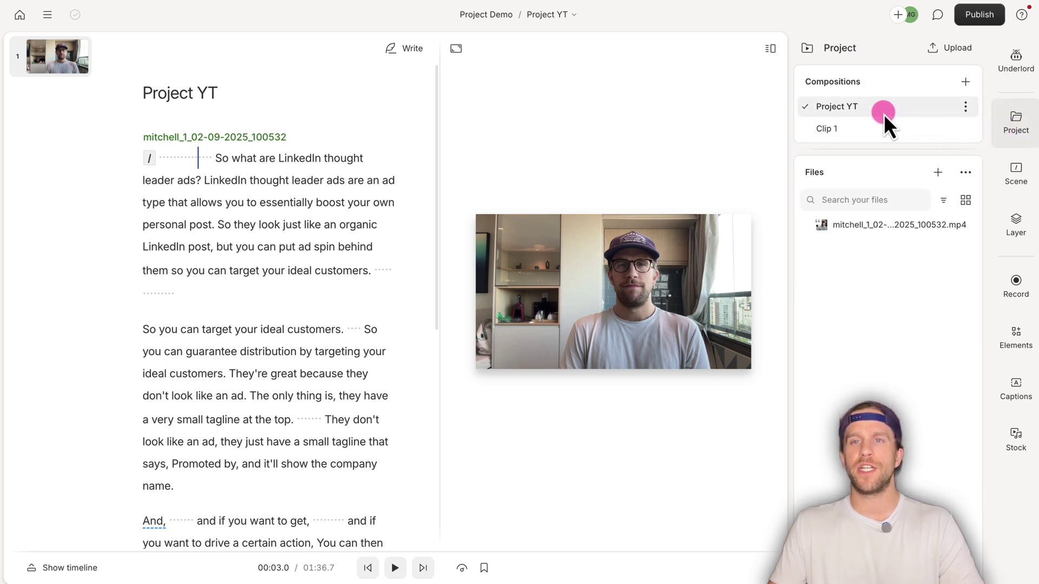
mouse_move(949, 132)
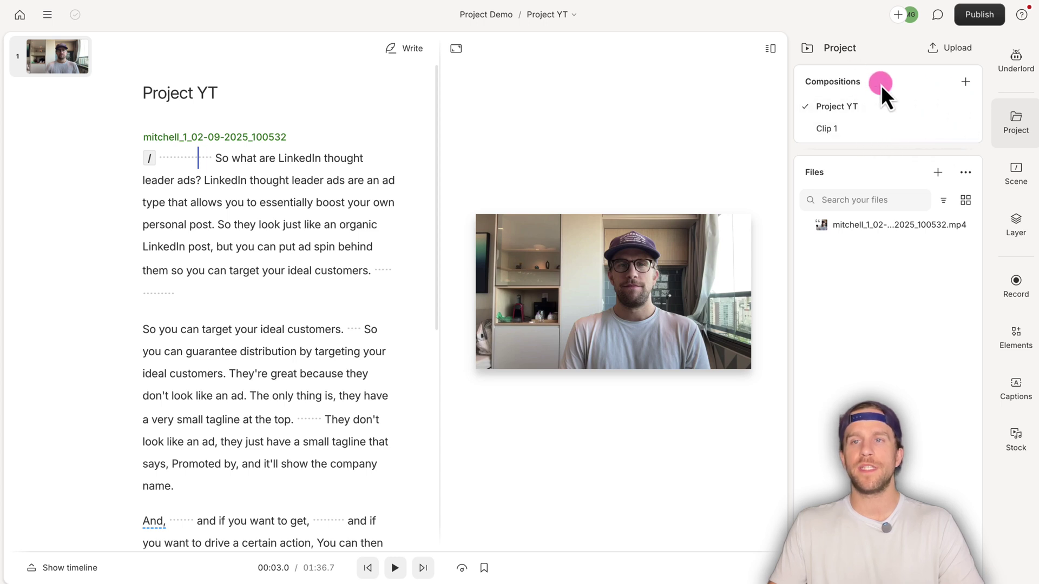
click(1014, 179)
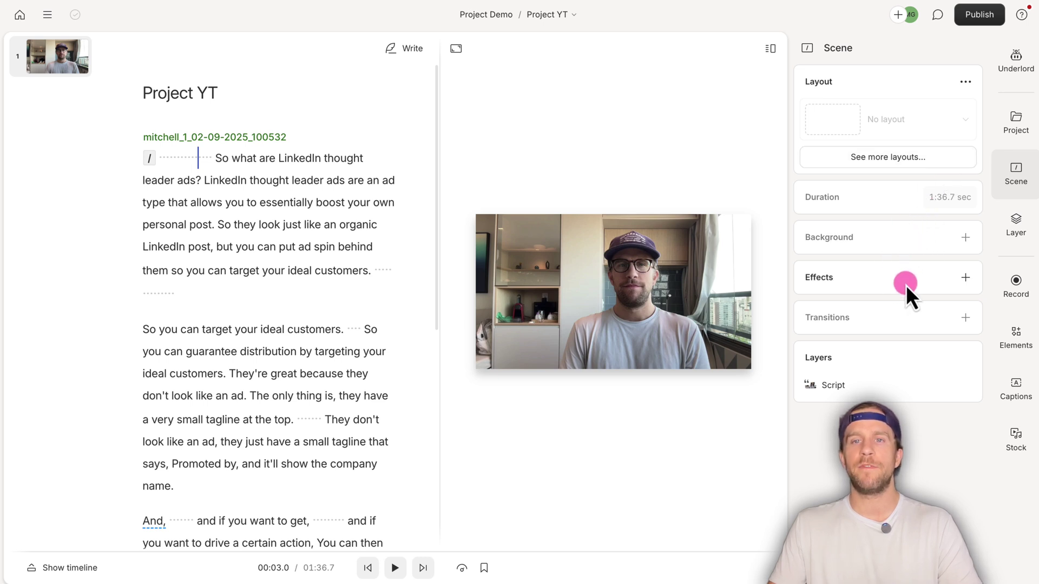
click(1014, 228)
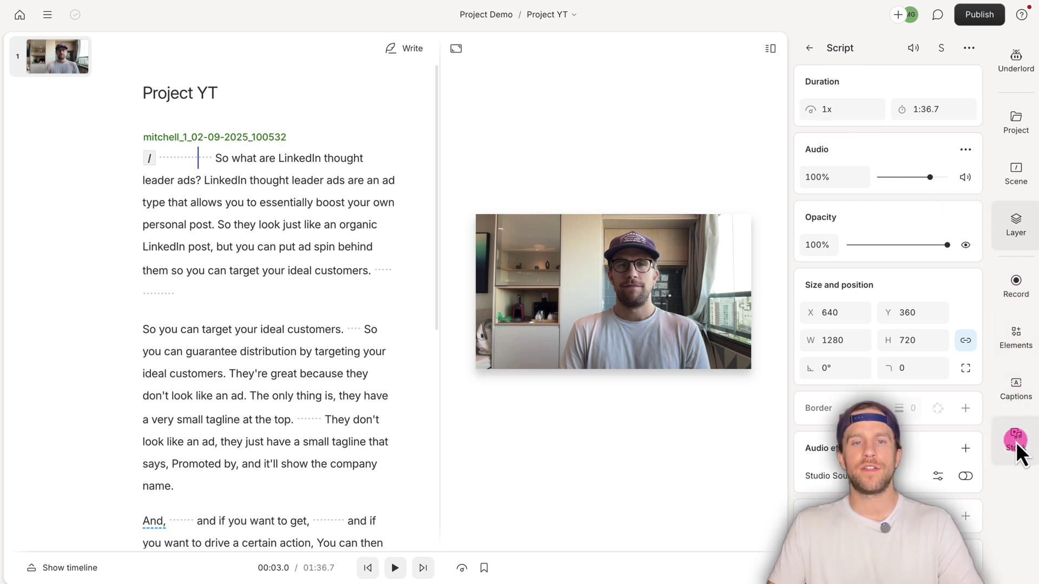
- Show the timeline below the script and select the Project YT video clip
click(81, 568)
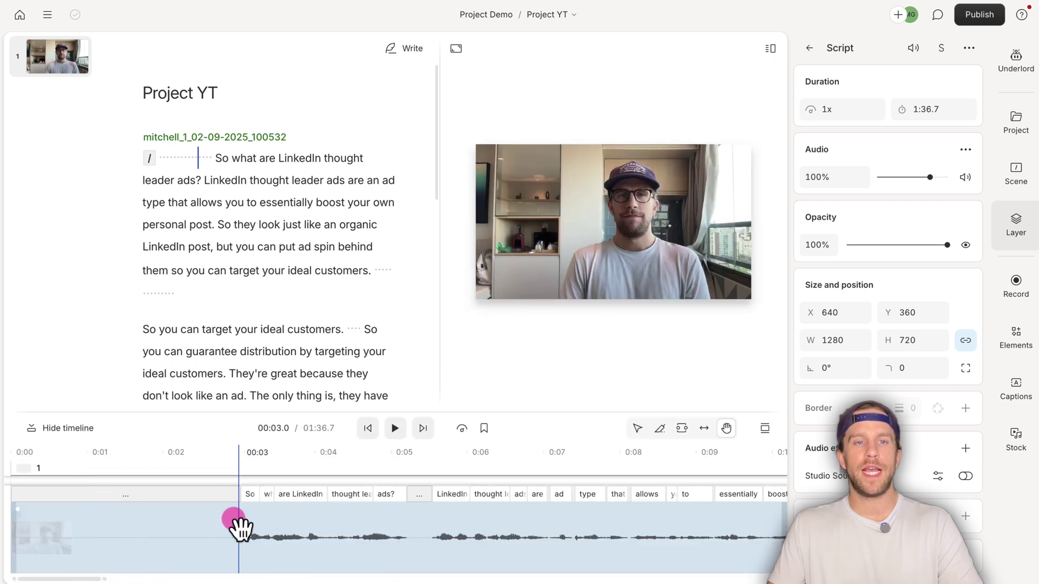
click(132, 534)
scroll(675, 464, right, 5)
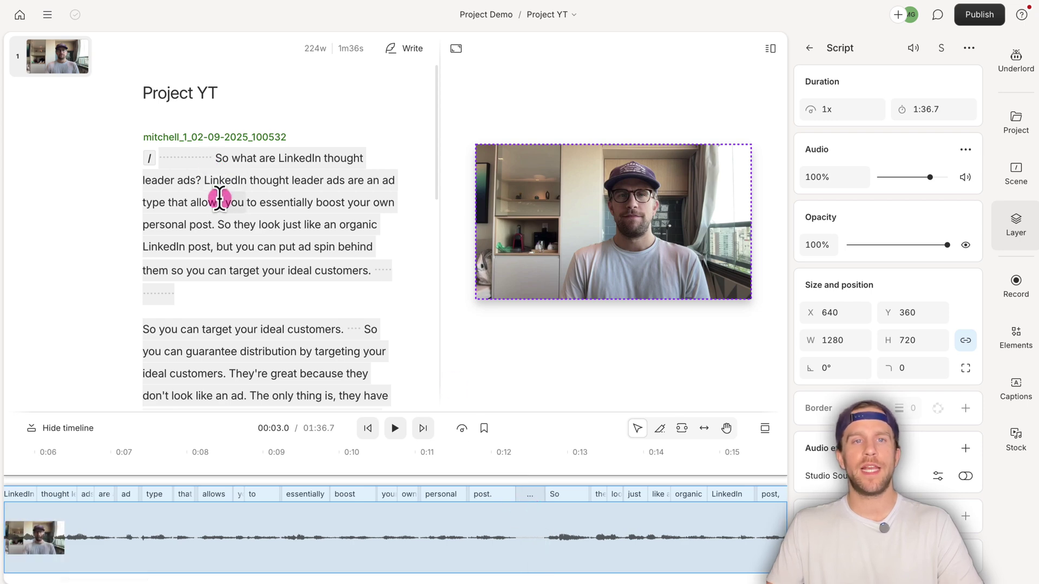
- Select the second paragraph of the script and copy it
triple_click(268, 224)
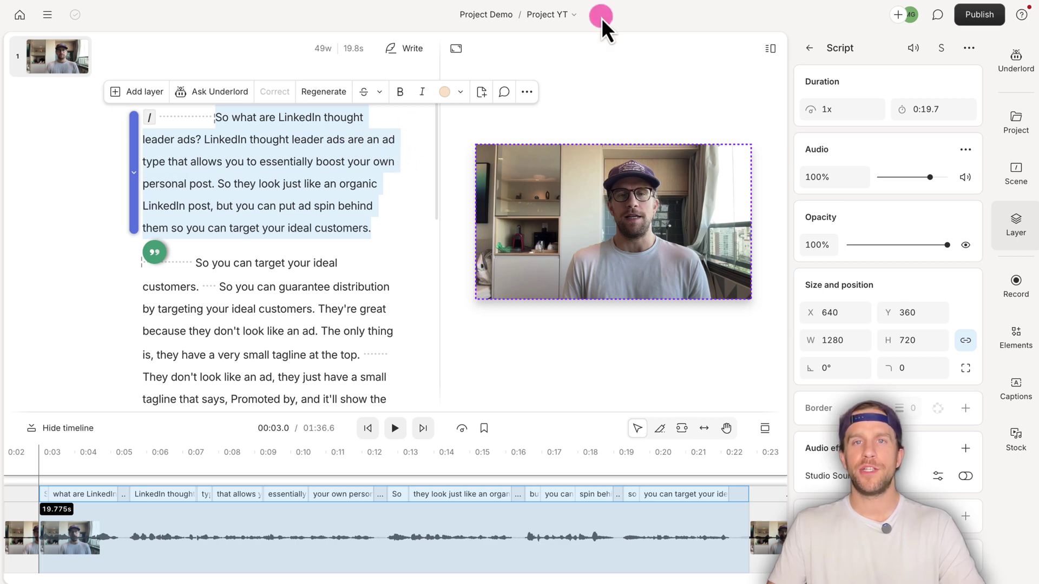
scroll(324, 262, down, 3)
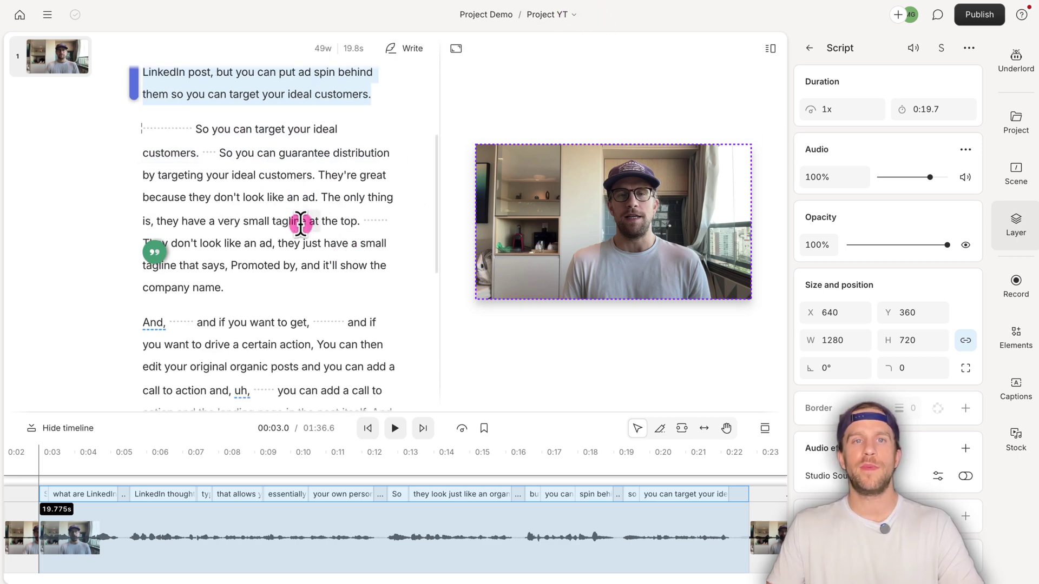
scroll(287, 230, down, 2)
scroll(314, 174, up, 4)
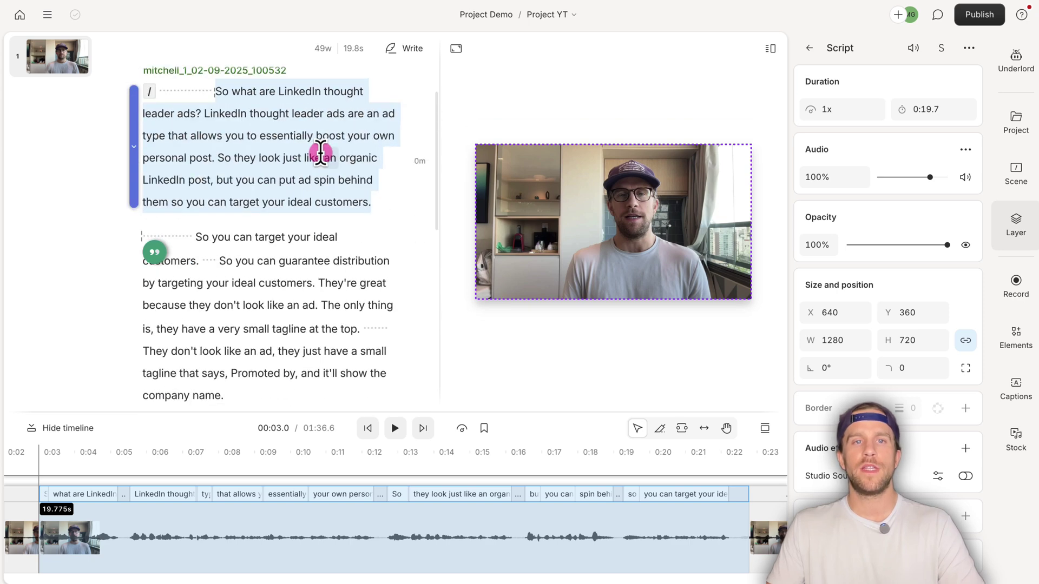
click(203, 244)
drag(203, 243, 311, 385)
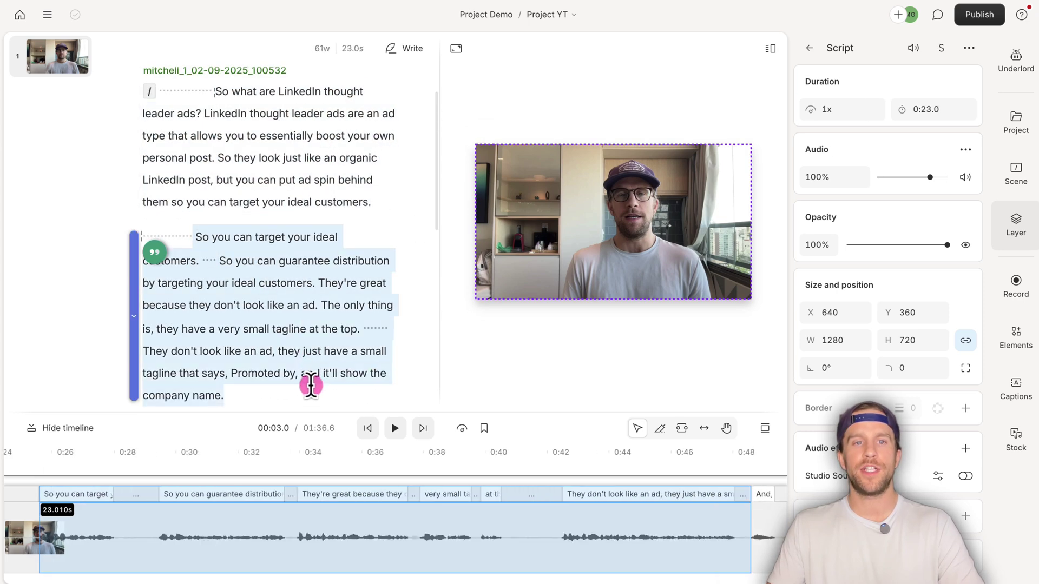
right_click(319, 319)
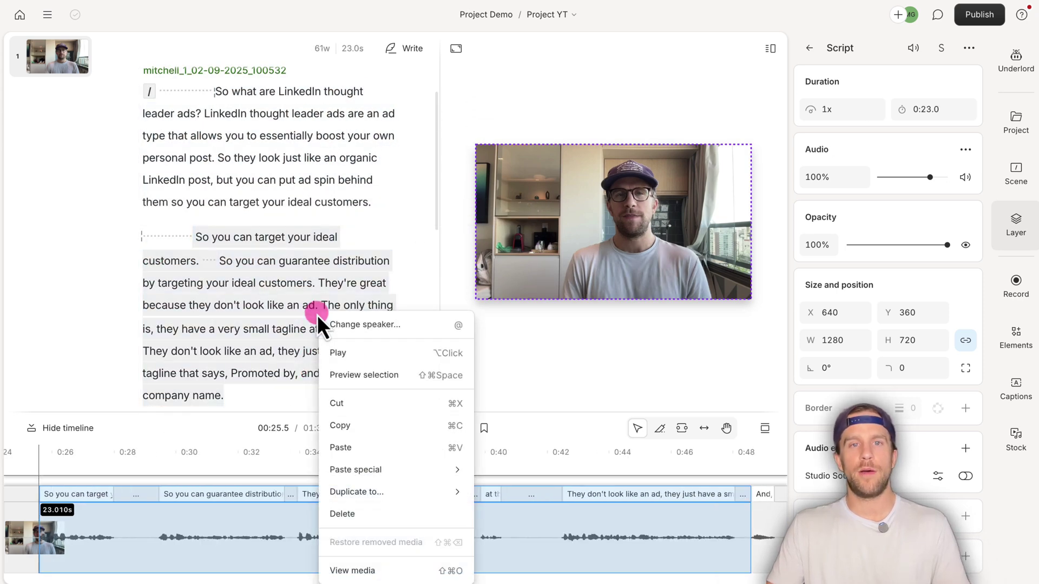
click(350, 424)
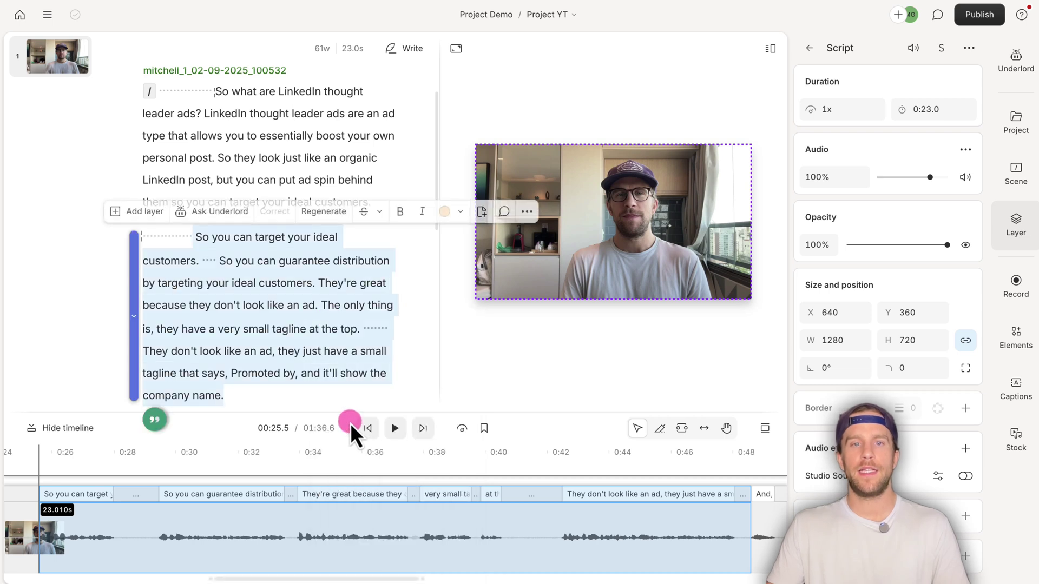
- Create a new untitled composition holding the copied 22.9-second ad-targeting excerpt
click(572, 15)
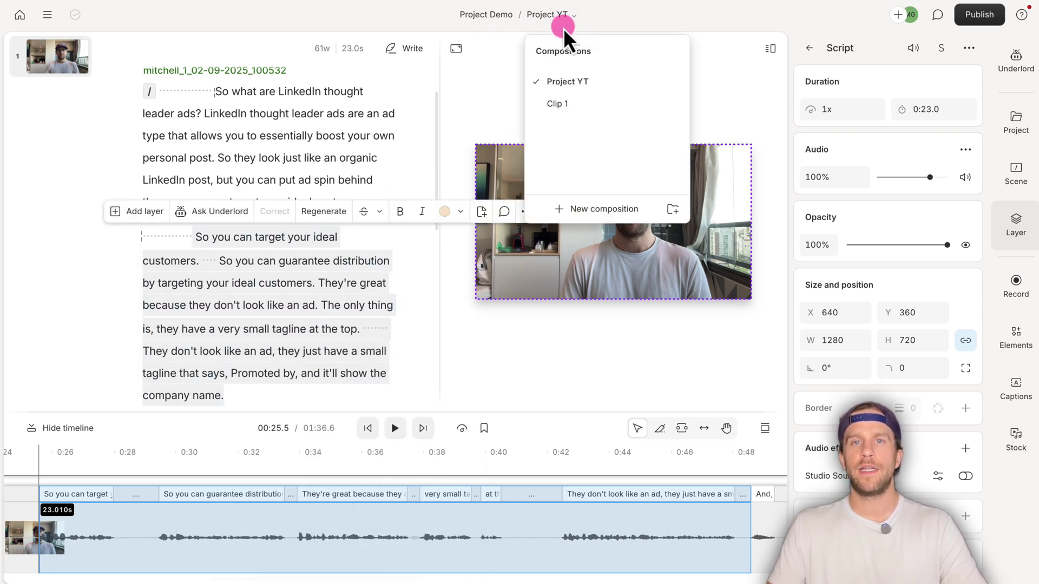
click(587, 214)
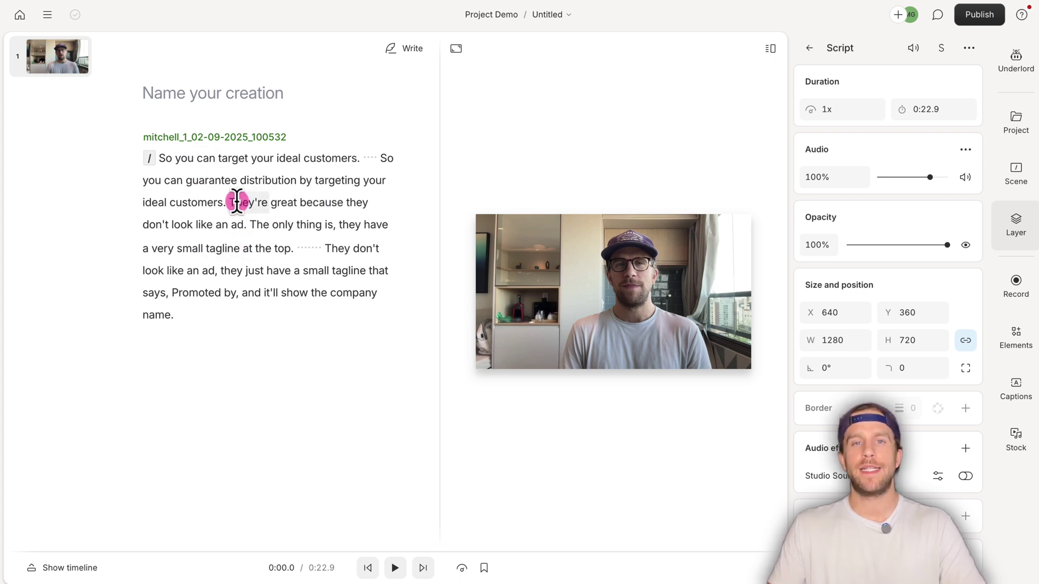
click(203, 162)
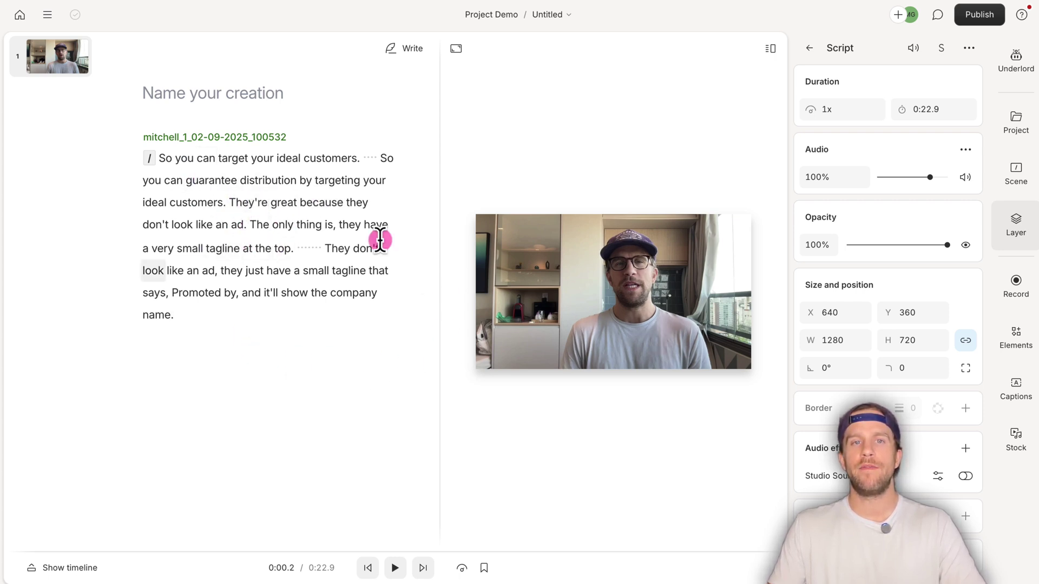
drag(232, 203, 271, 290)
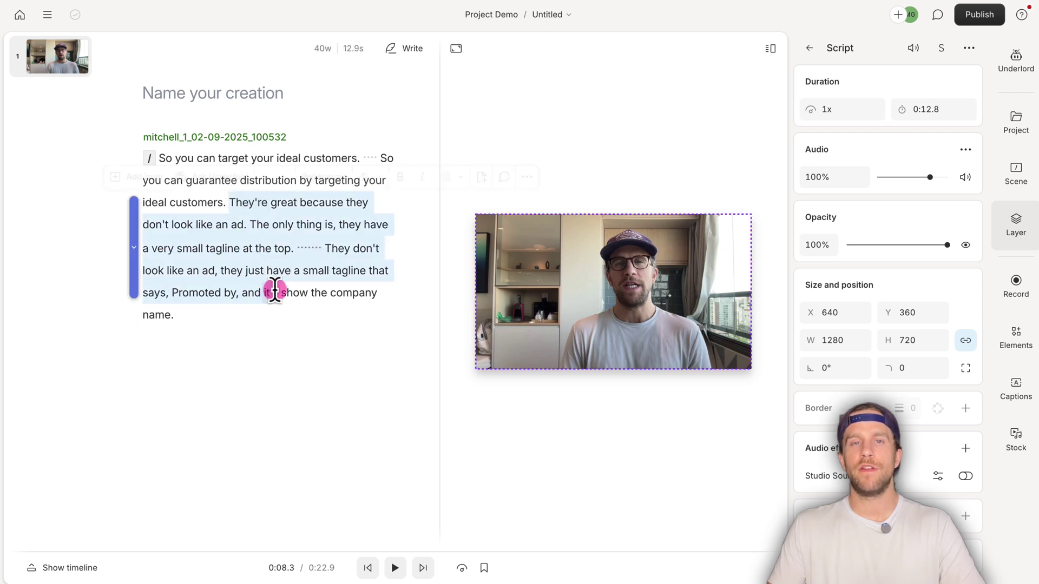
- Switch back to the Project YT composition
click(505, 15)
click(537, 17)
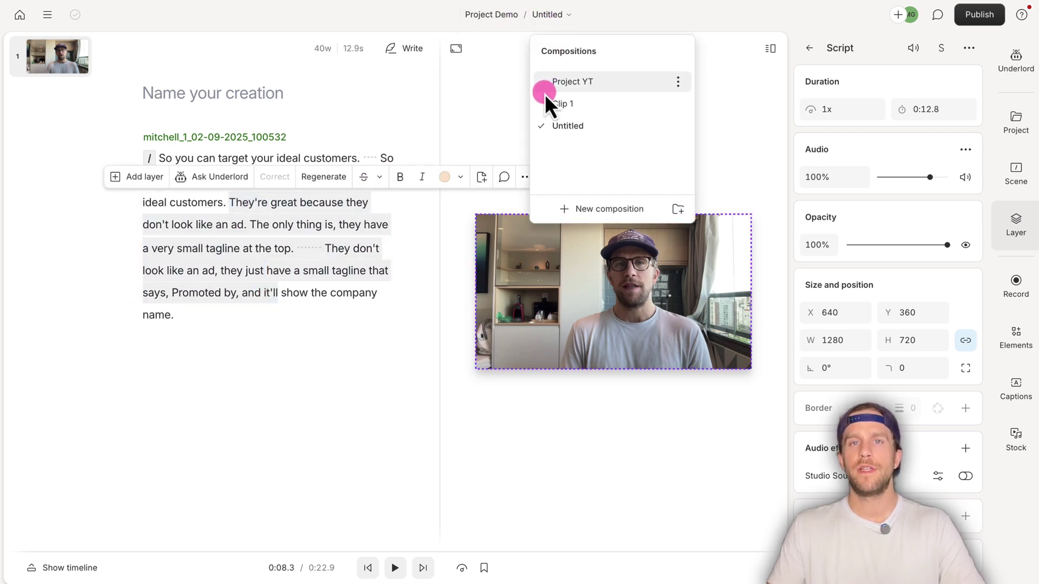
click(566, 81)
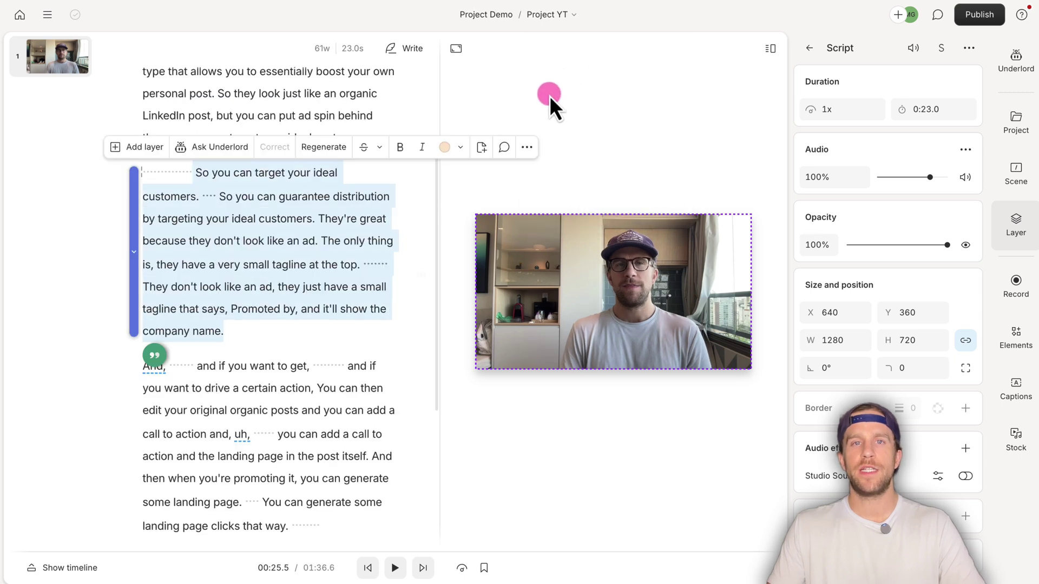
- Make the canvas Square 1:1 and scale the video layer up to 1352×761 to fill it
click(460, 52)
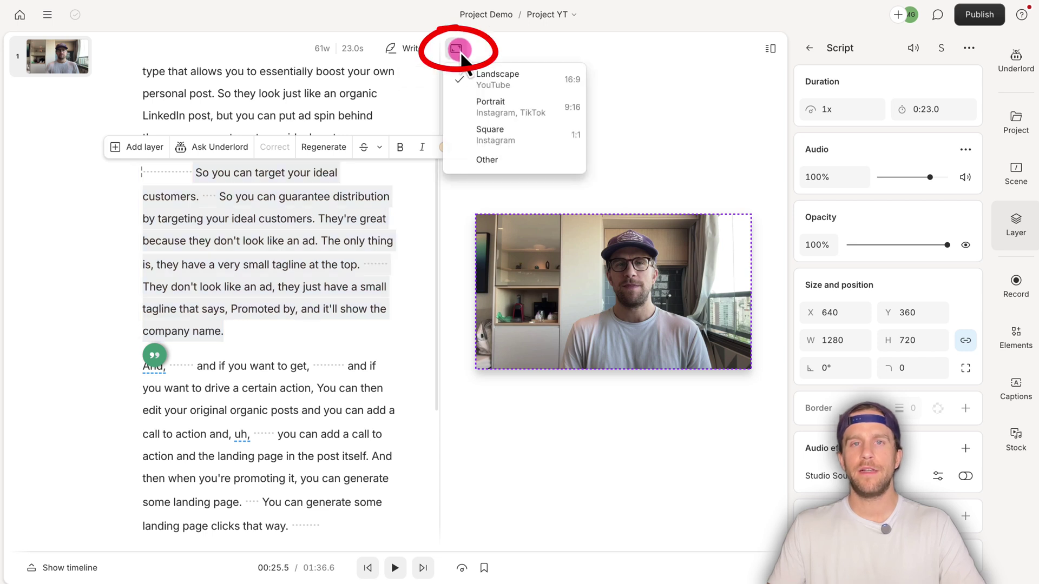
click(485, 135)
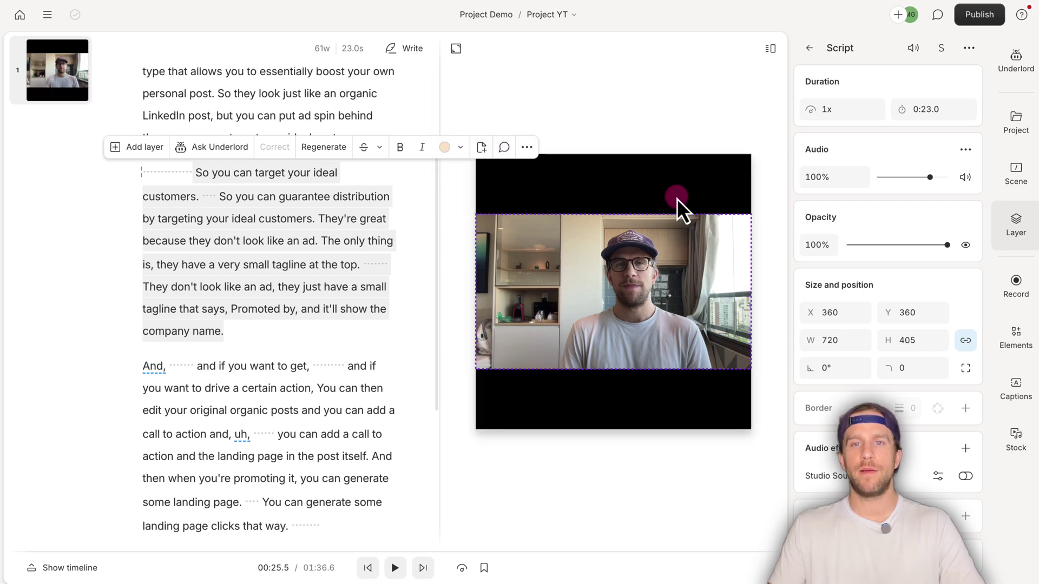
click(545, 270)
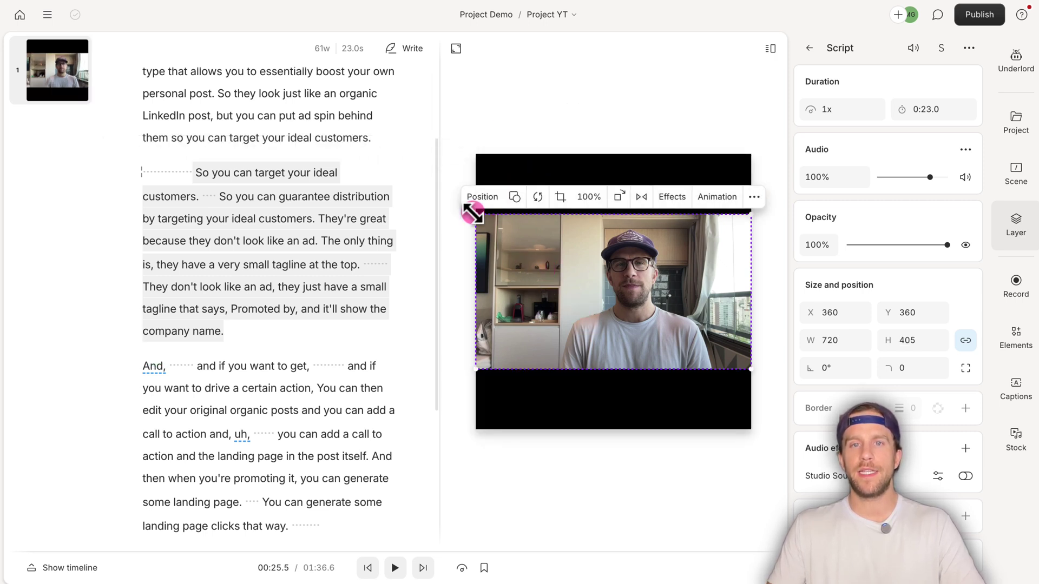
drag(475, 214, 442, 154)
drag(593, 272, 597, 423)
click(631, 482)
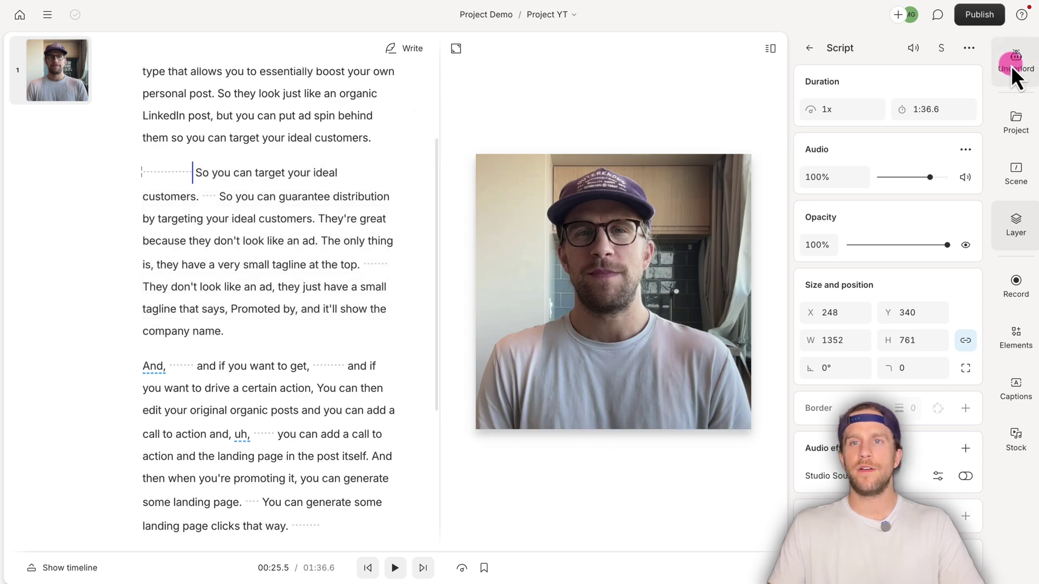
- Run Underlord's Edit for clarity on the script at Medium intensity
click(1012, 68)
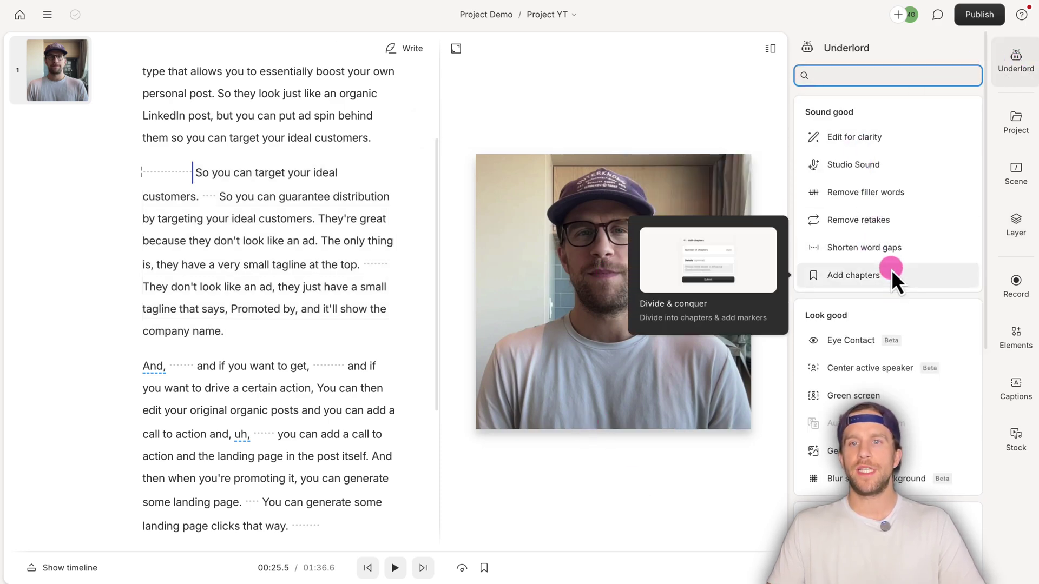
click(849, 140)
drag(881, 132, 803, 126)
drag(941, 132, 869, 128)
click(875, 204)
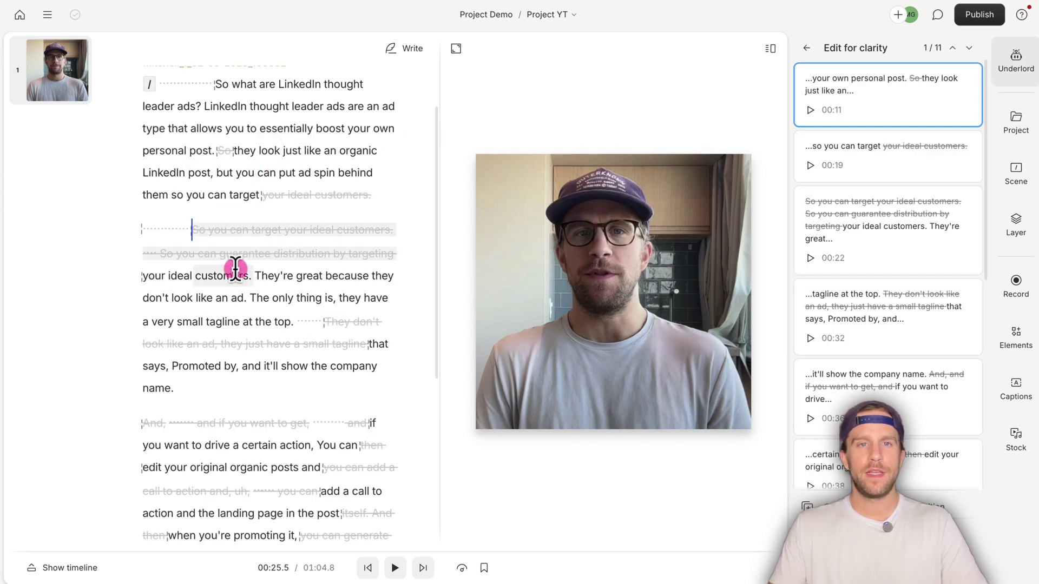
- Restore the struck-out words "your ideal customers" in the clarity edits
scroll(246, 233, down, 1)
mouse_move(263, 194)
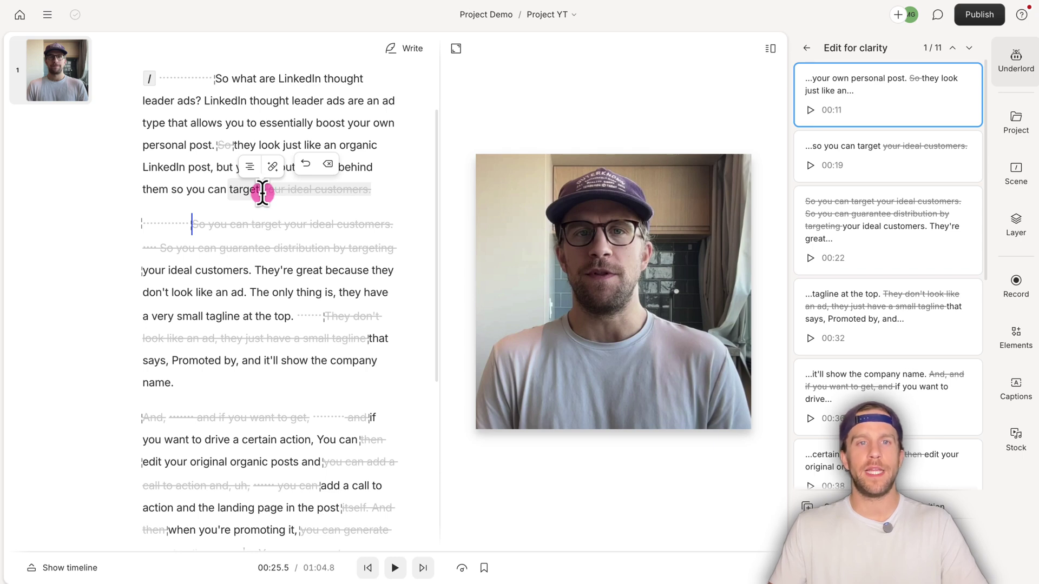
drag(262, 192, 373, 197)
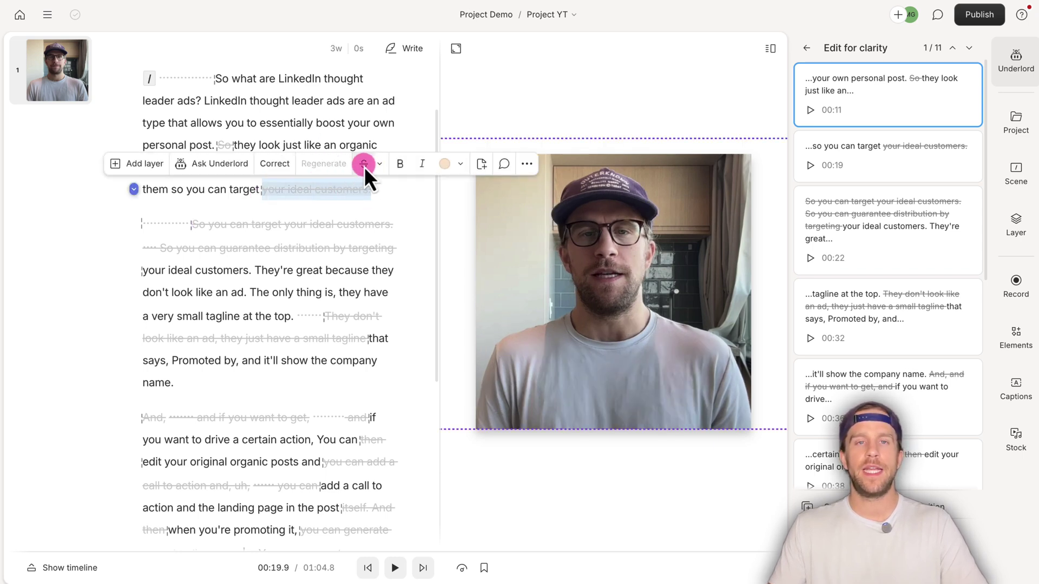
click(364, 164)
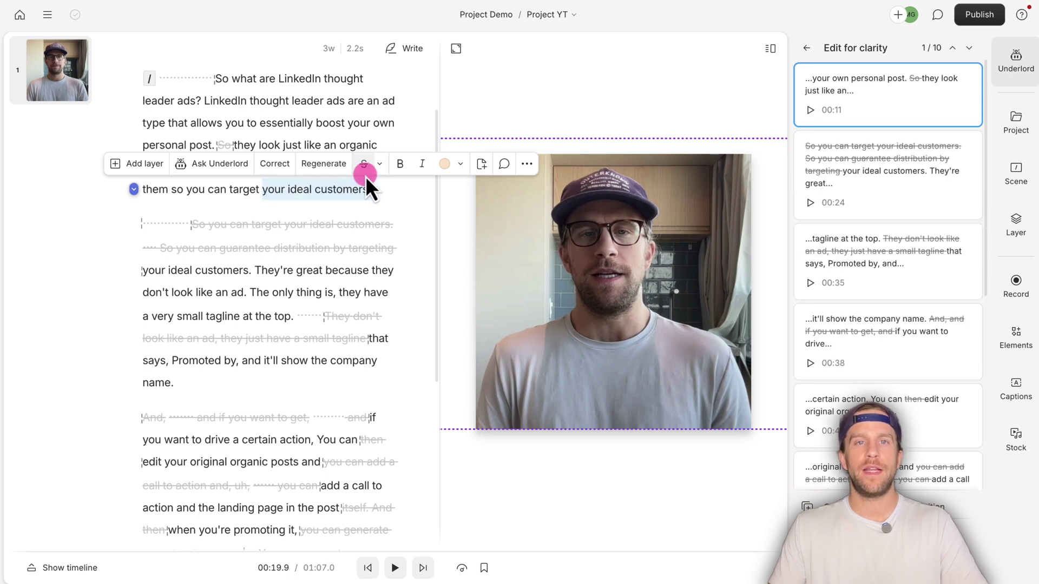
click(353, 189)
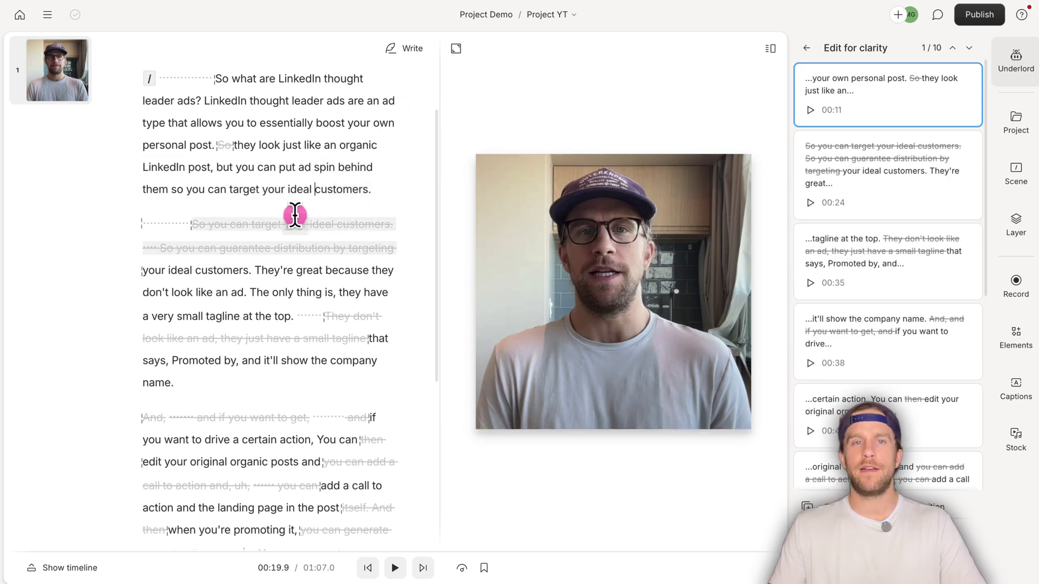
scroll(337, 160, down, 3)
scroll(337, 161, up, 4)
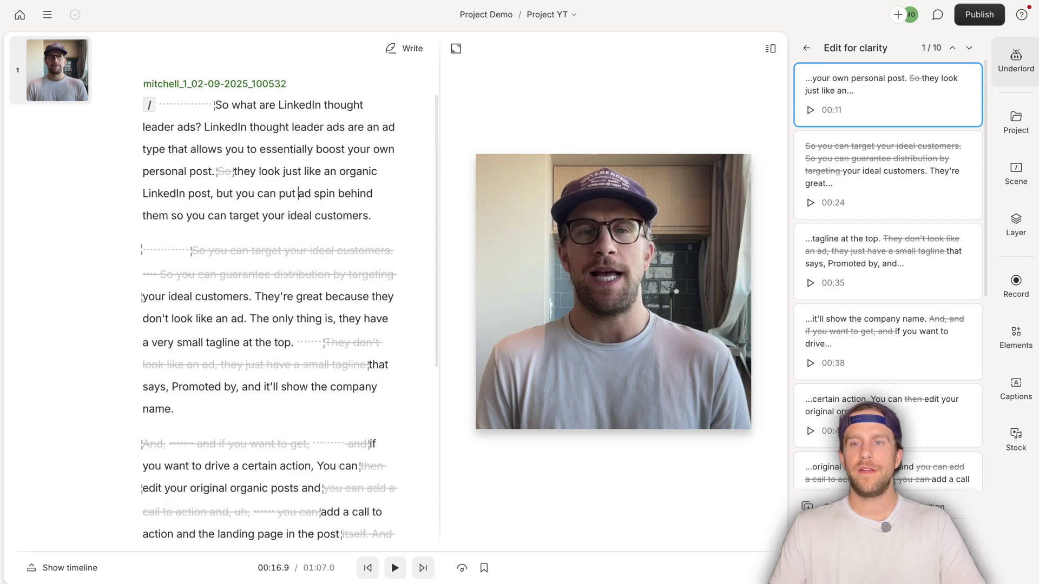
- Cut the "They're great because…" sentence, then restore it
key(Escape)
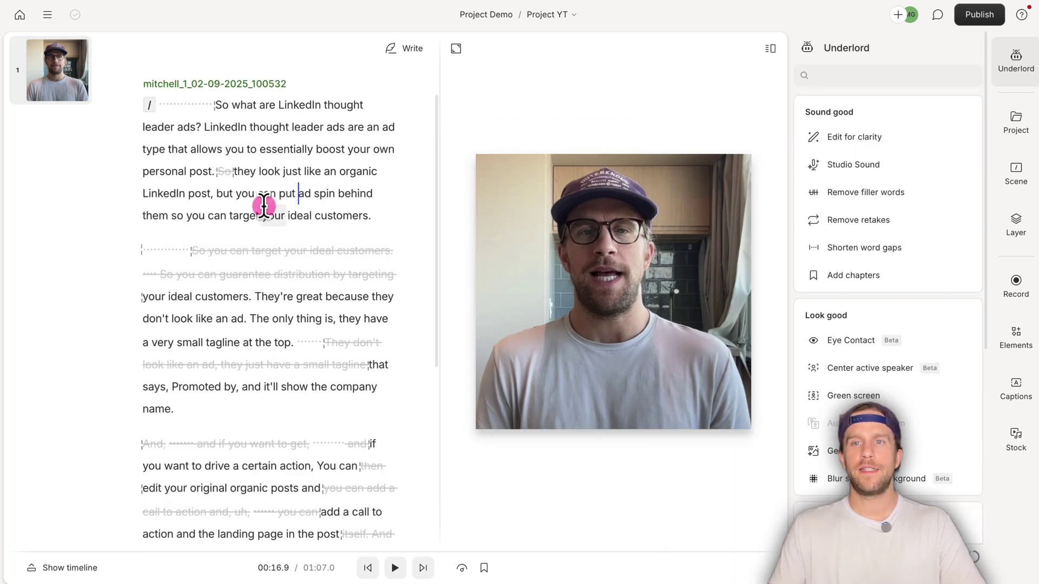
scroll(154, 286, down, 1)
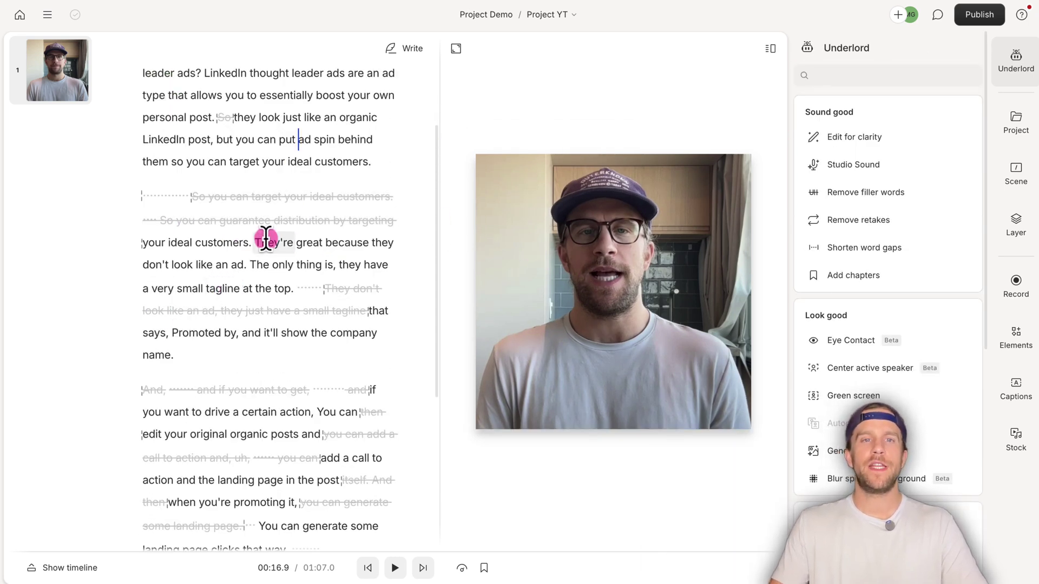
drag(256, 242, 390, 265)
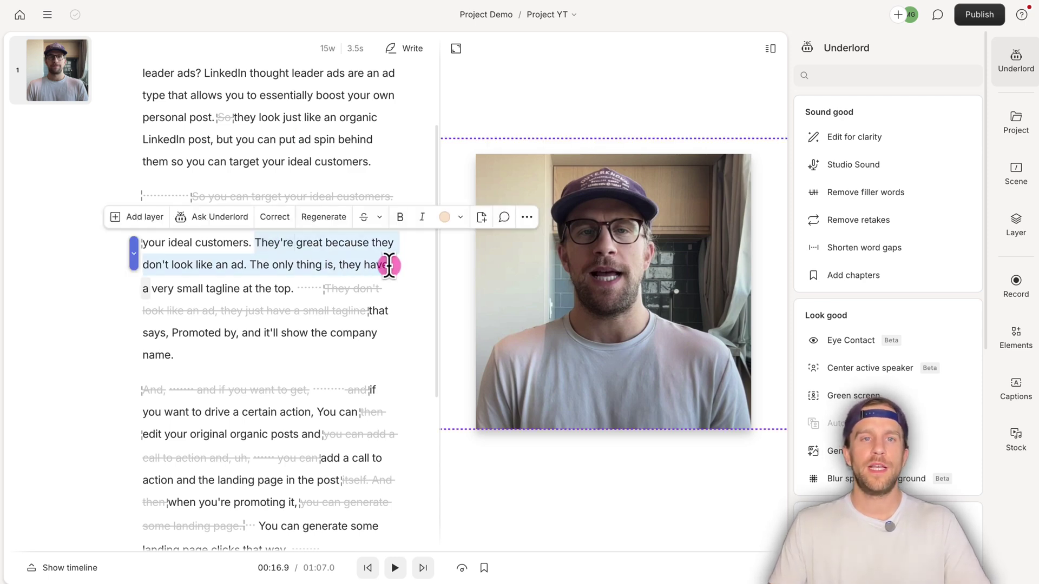
click(362, 217)
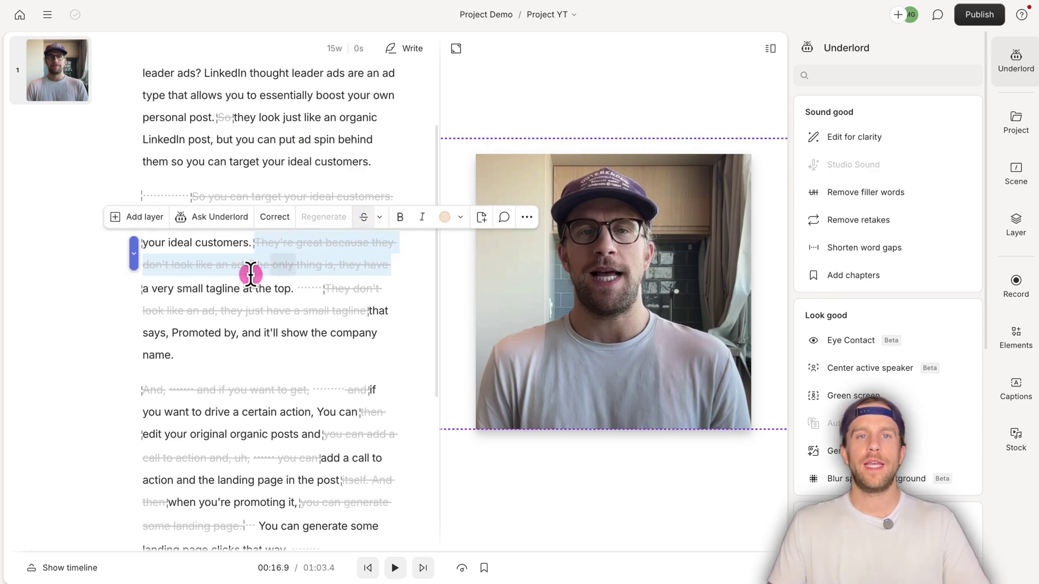
click(325, 274)
drag(391, 265, 254, 242)
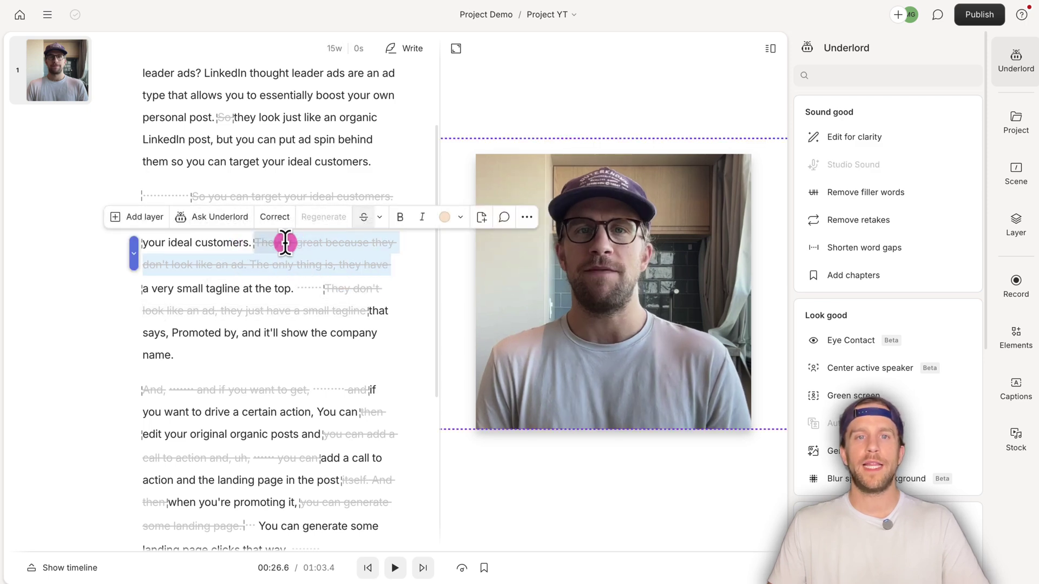
click(362, 218)
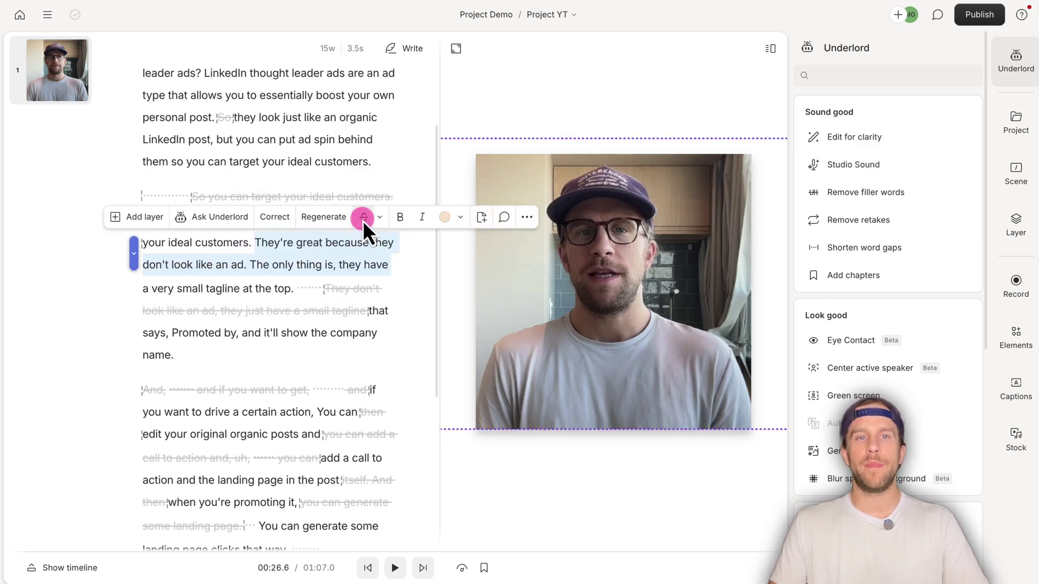
click(252, 241)
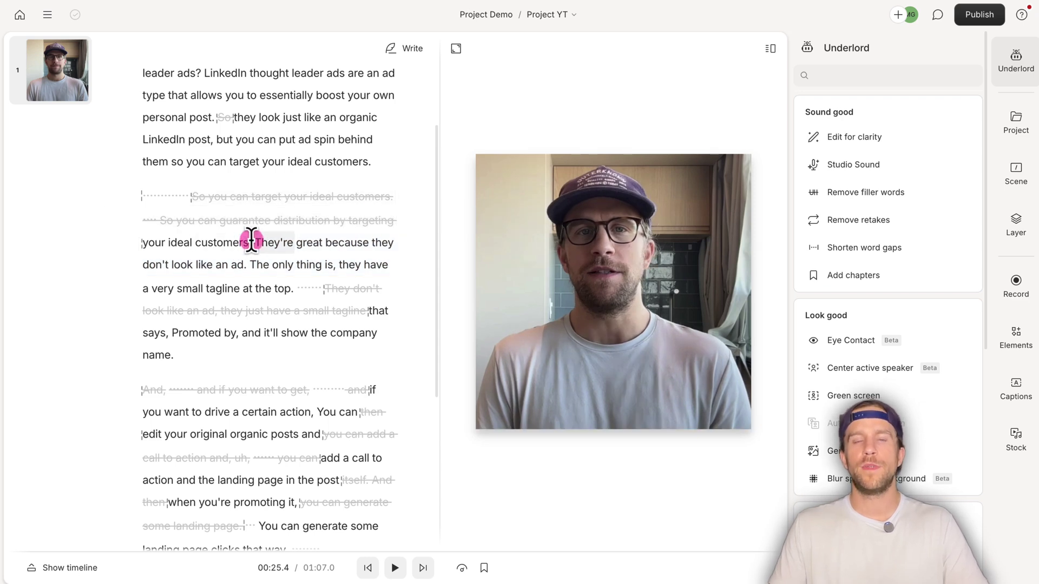
- Correct the word "They're" to lowercase "they're"
drag(258, 240, 295, 242)
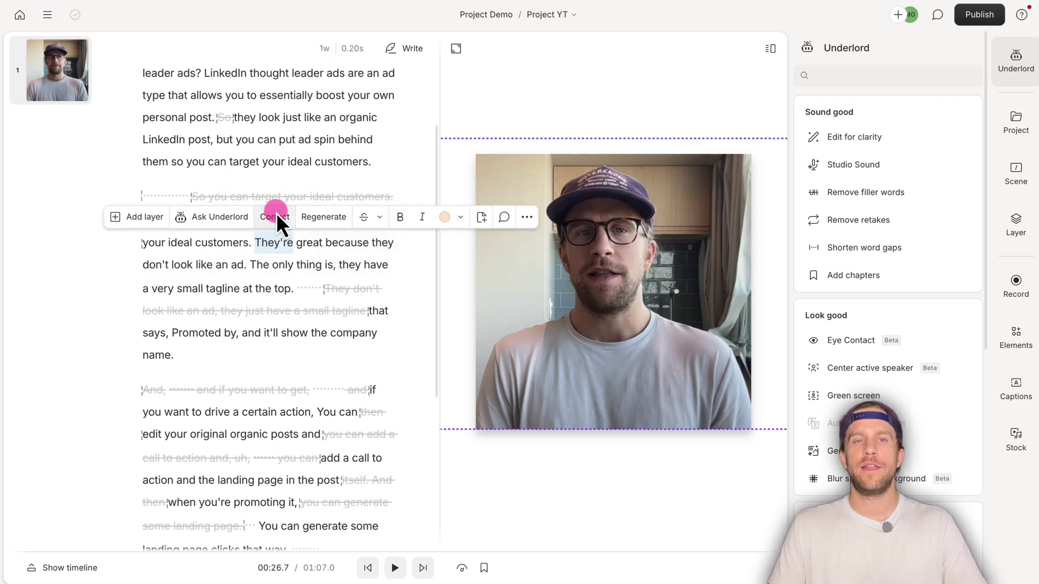
click(276, 219)
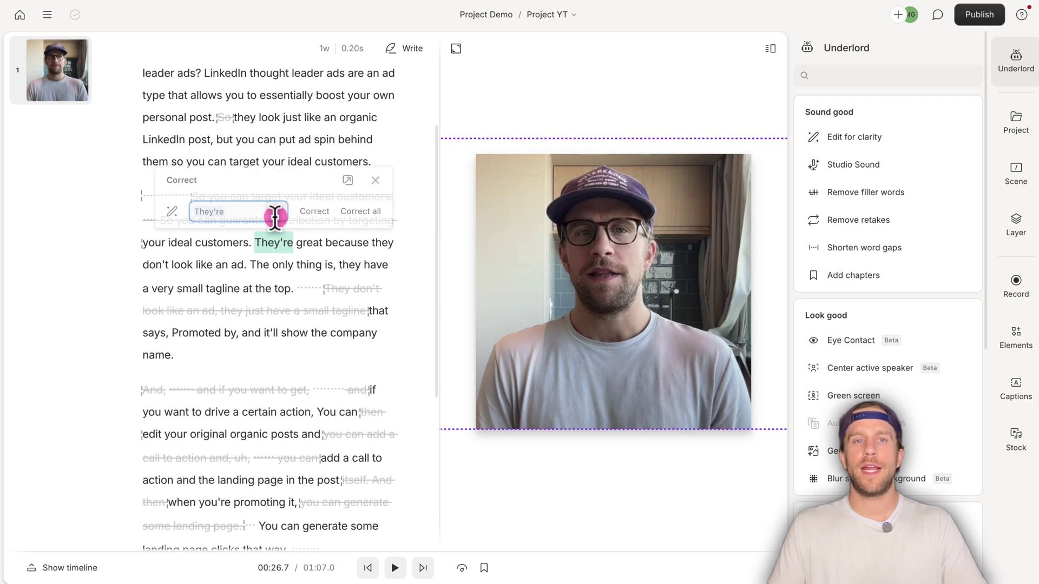
click(269, 276)
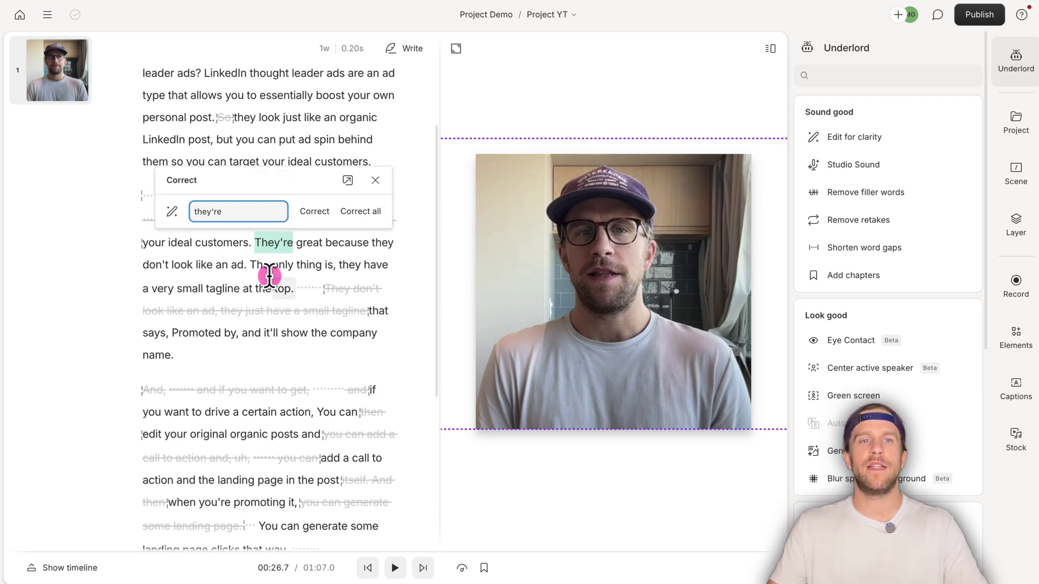
click(314, 211)
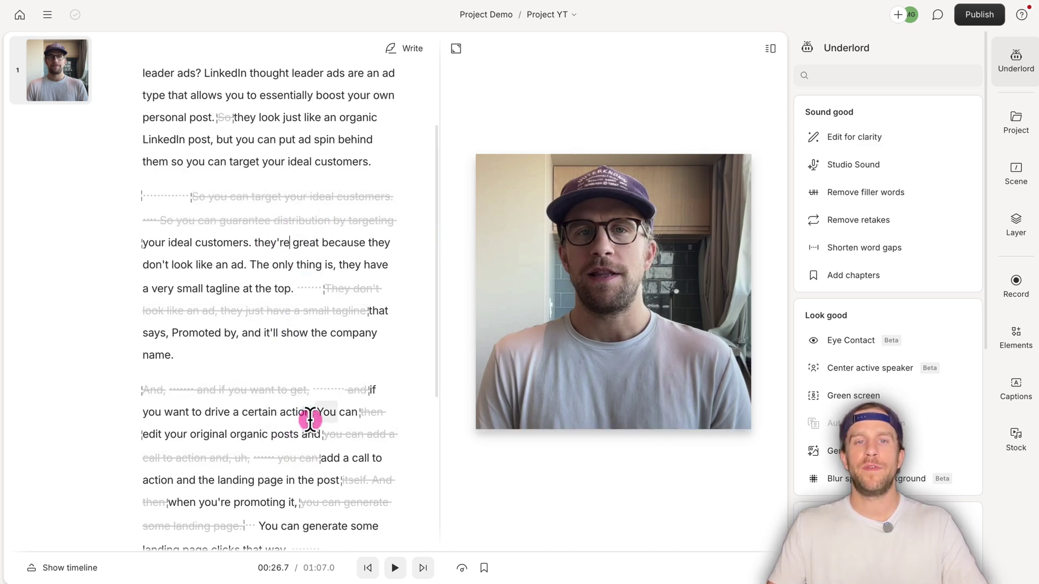
- Correct "action," to "action" by removing the trailing comma
drag(312, 413, 277, 411)
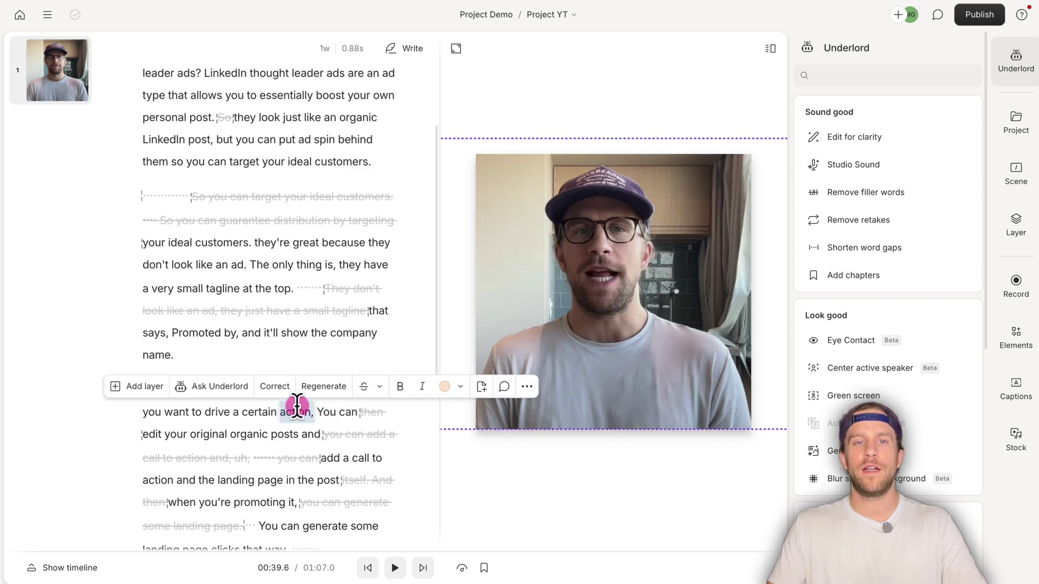
click(278, 384)
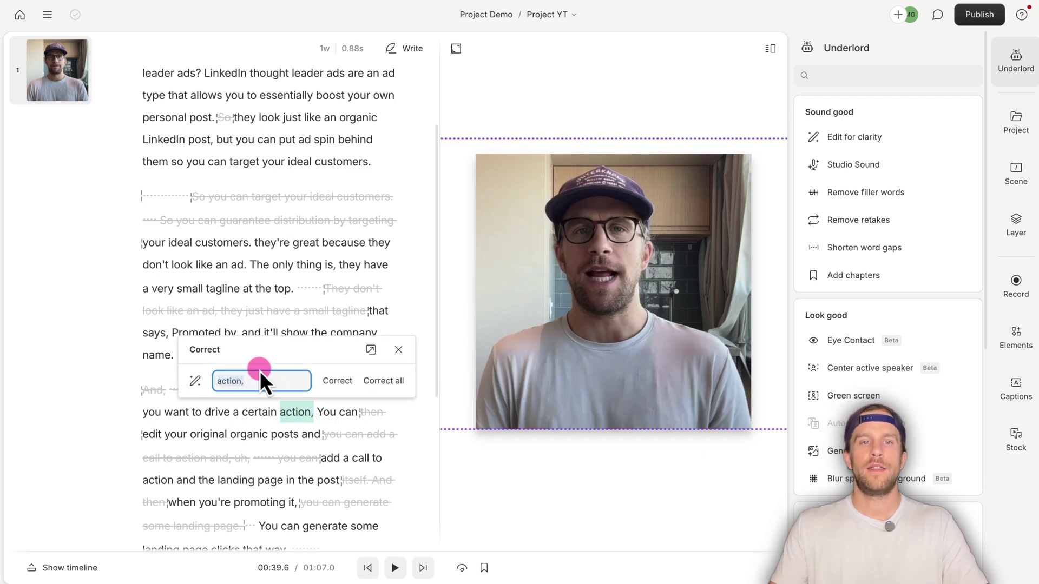
click(255, 381)
key(BackSpace)
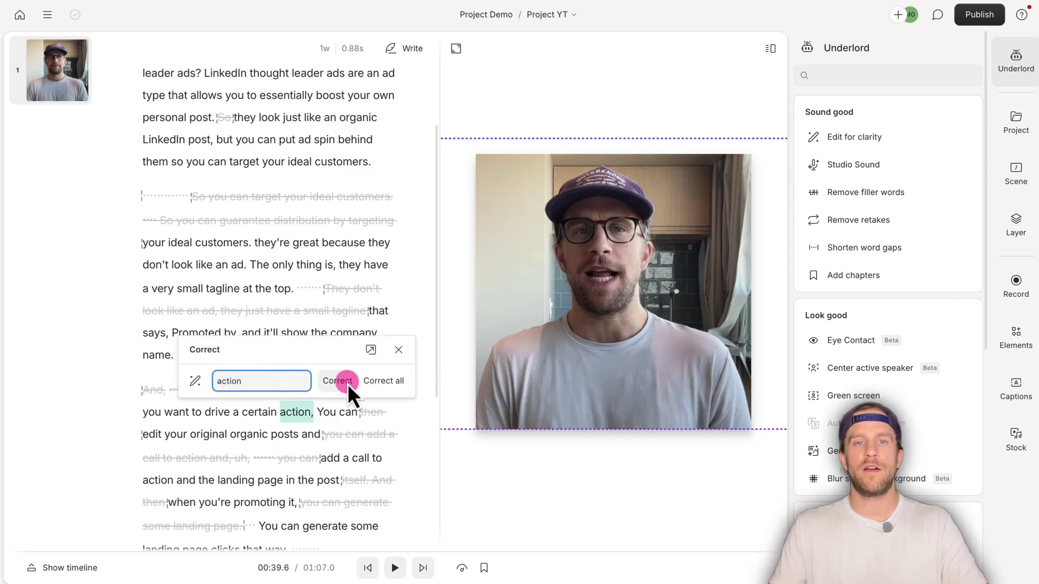
click(347, 382)
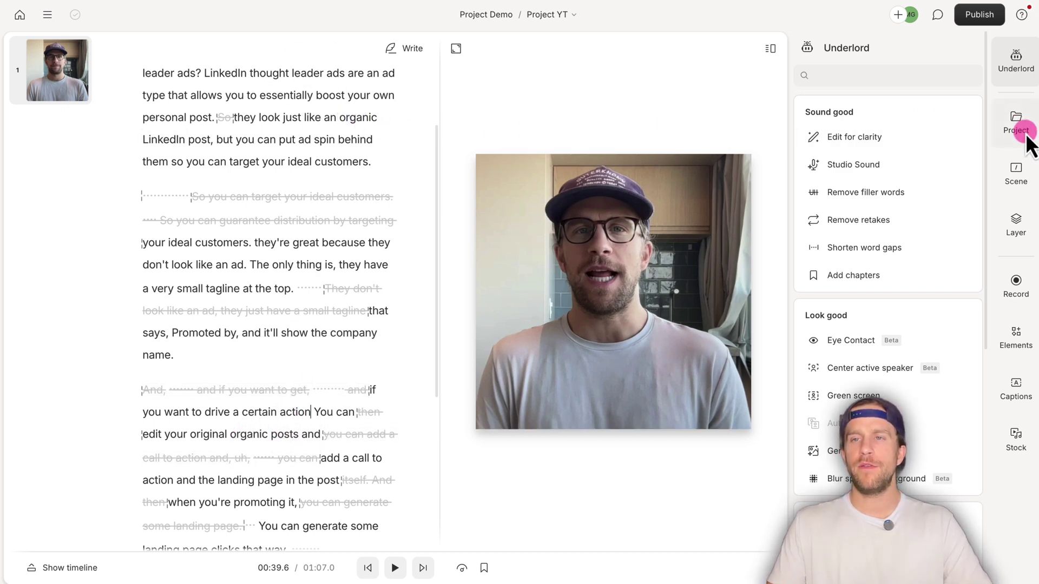
- Set the whole clip's playback speed to 1.5x in the Layer panel
click(1018, 223)
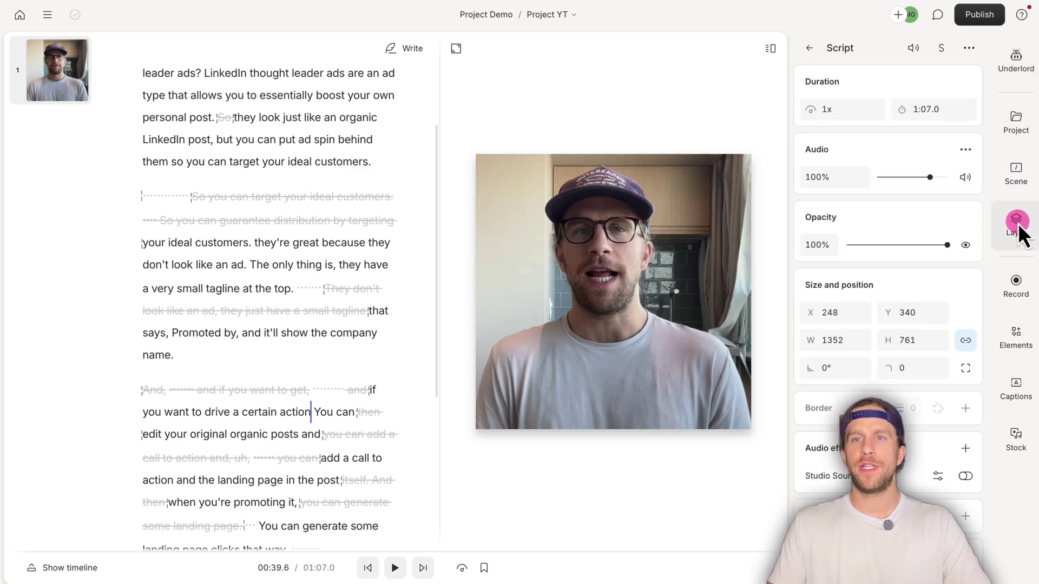
click(831, 109)
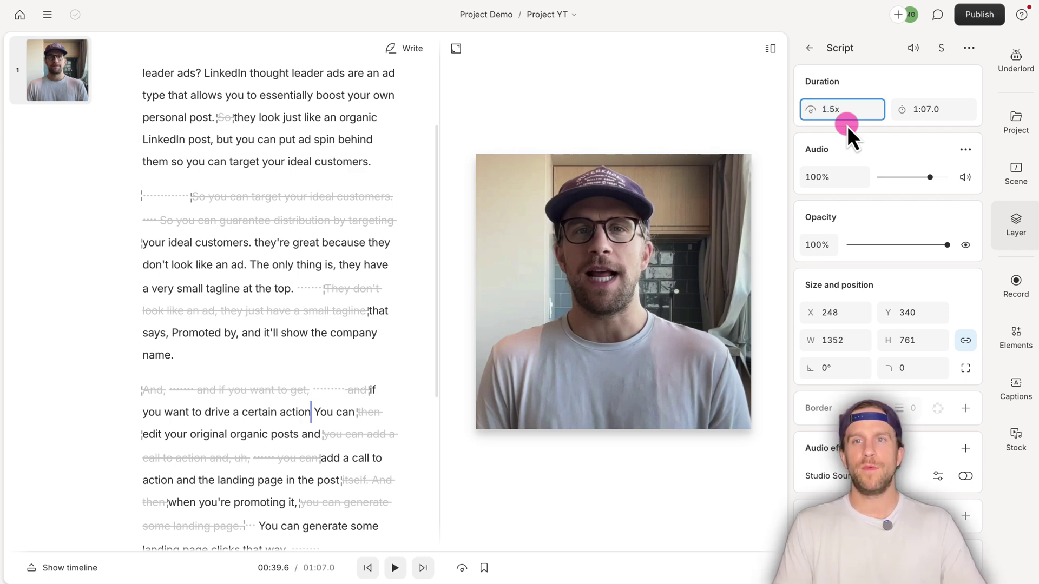
key(Return)
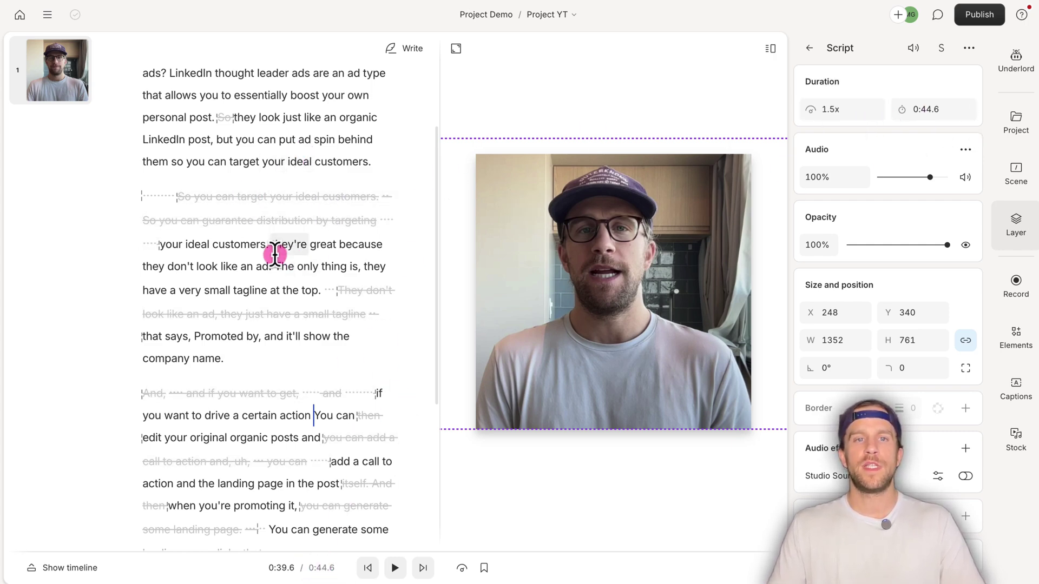
- Speed the sentence "they're great because they don't look like an ad." up to 2x
drag(270, 244, 273, 269)
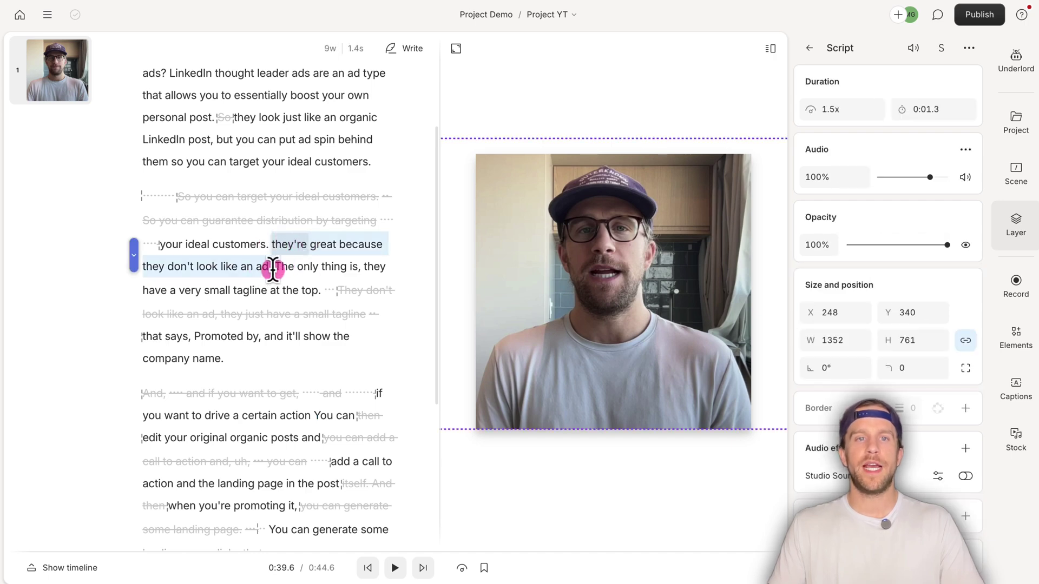
click(831, 110)
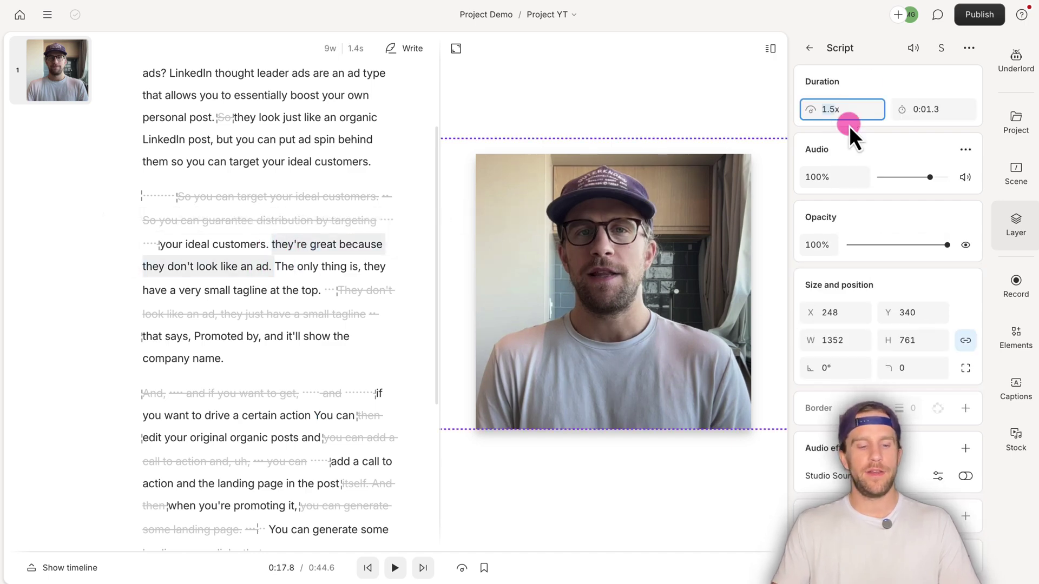
text(2x)
key(Return)
- Add a media placeholder to the video, move it, then delete it
click(364, 267)
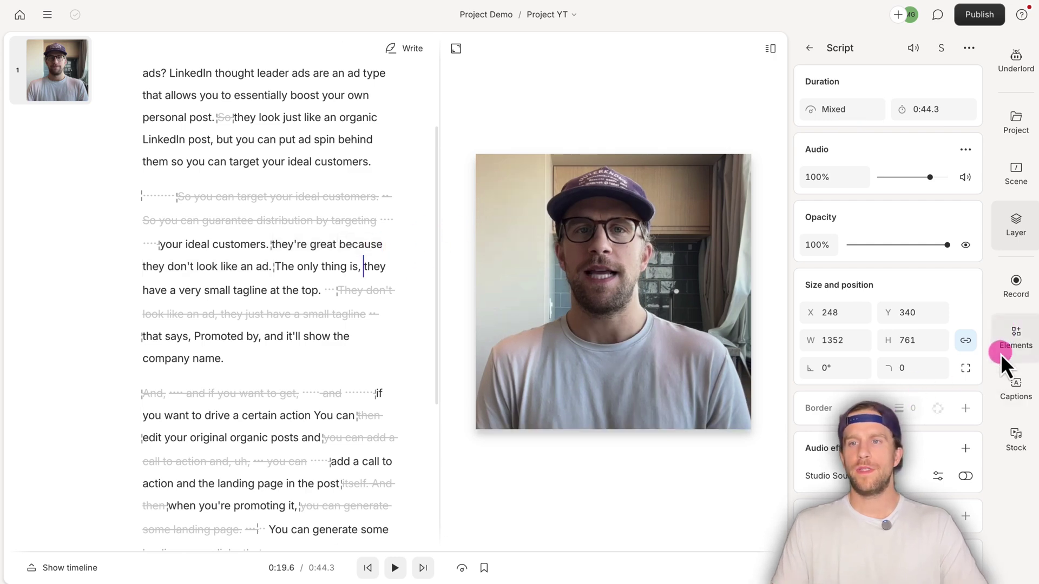
click(1013, 339)
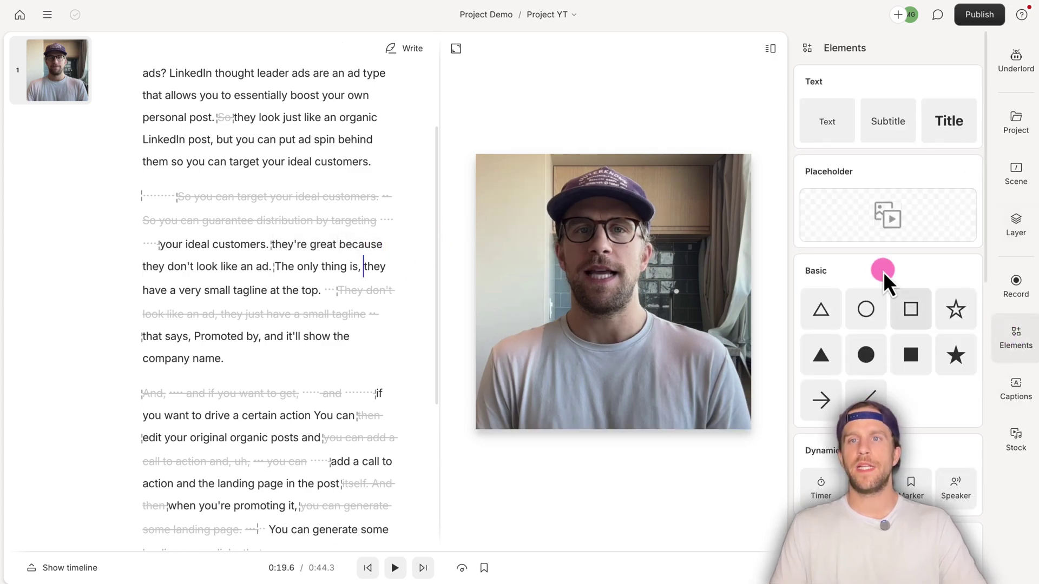
click(894, 224)
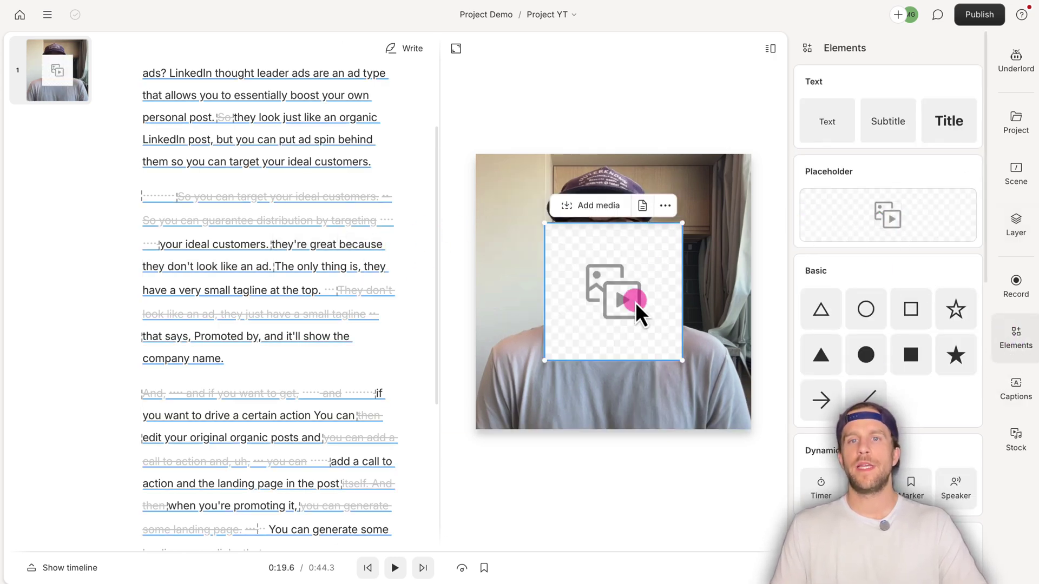
mouse_move(625, 304)
mouse_down()
mouse_move(631, 379)
mouse_move(628, 313)
mouse_up()
key(Delete)
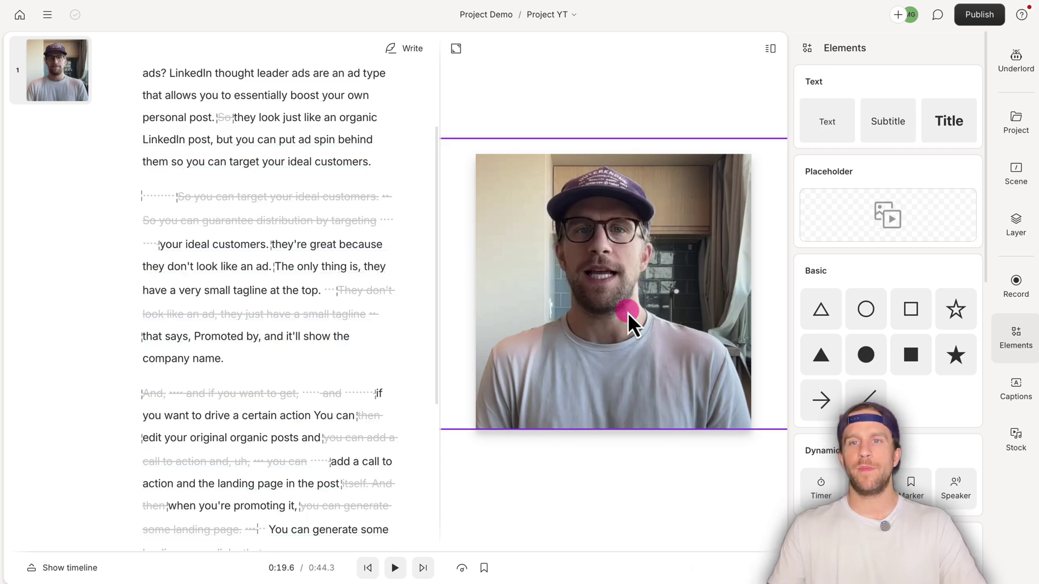
- Add a running 00:19 timer to the video and view its text properties
scroll(857, 312, down, 2)
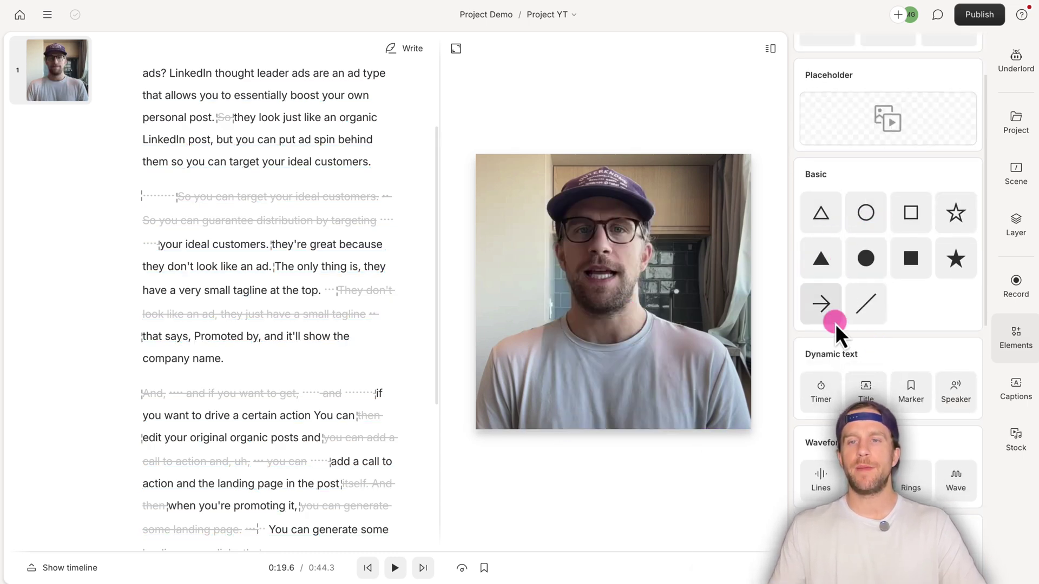
scroll(839, 347, down, 1)
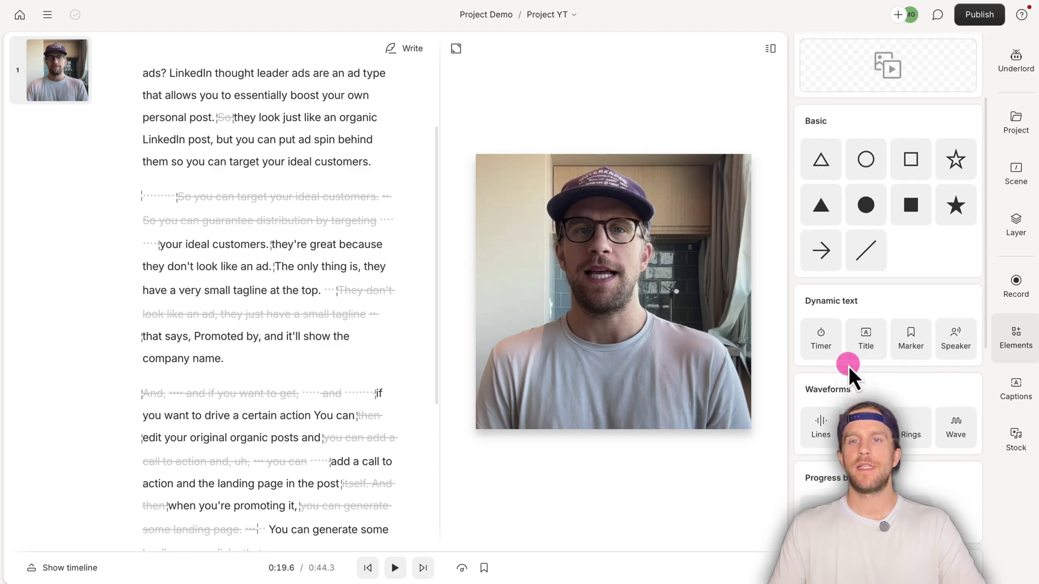
click(822, 332)
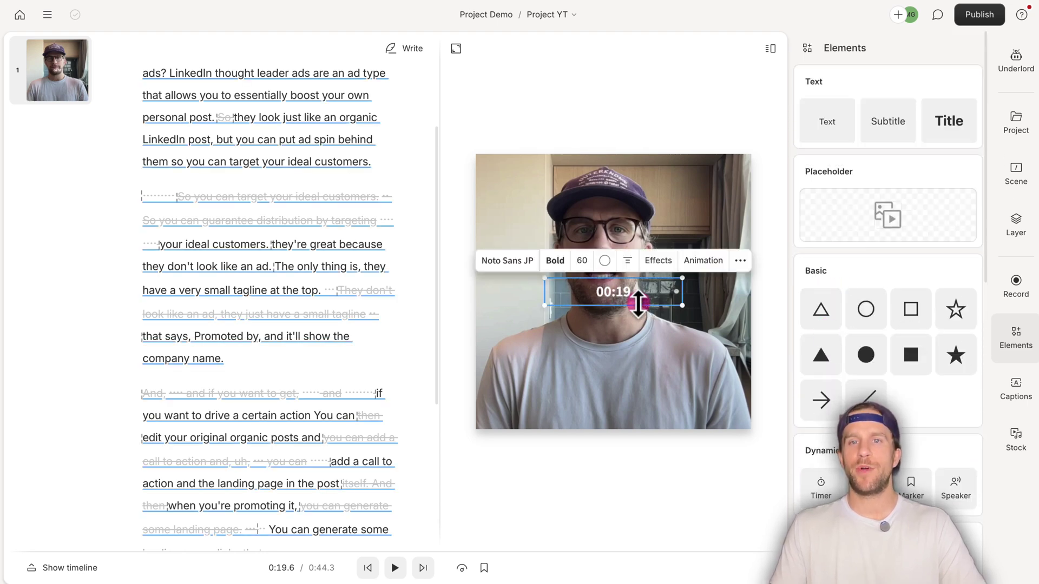
drag(637, 305, 607, 304)
click(737, 261)
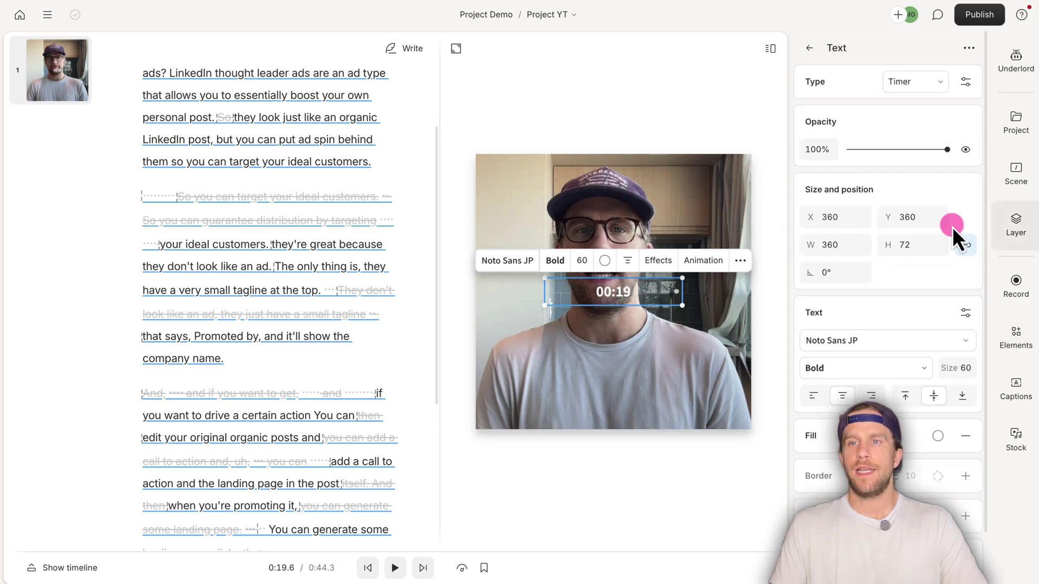
click(1010, 226)
click(1010, 249)
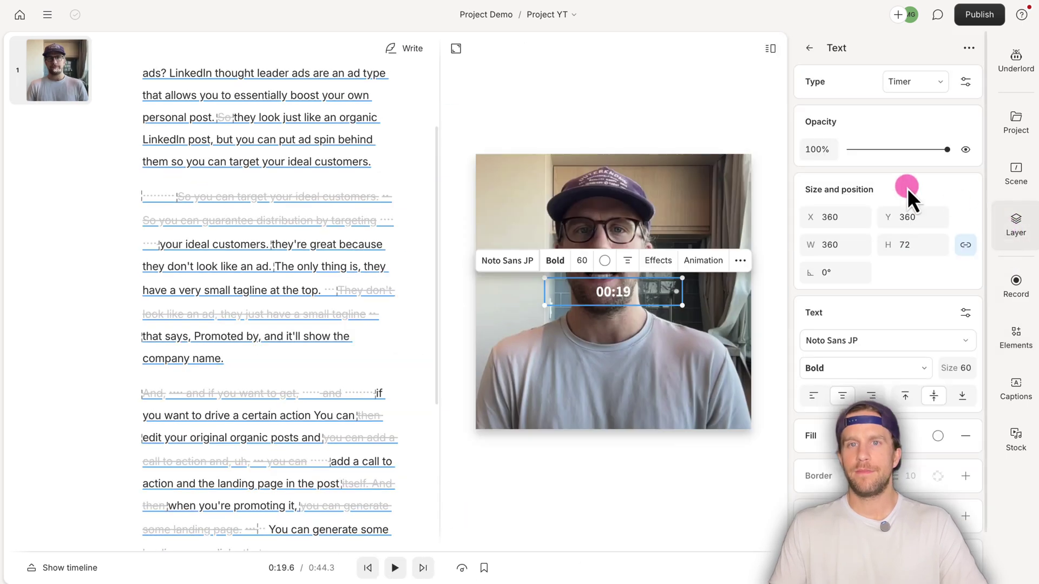
- Select the timer Text layer in the Layers list and delete it
click(810, 54)
click(810, 54)
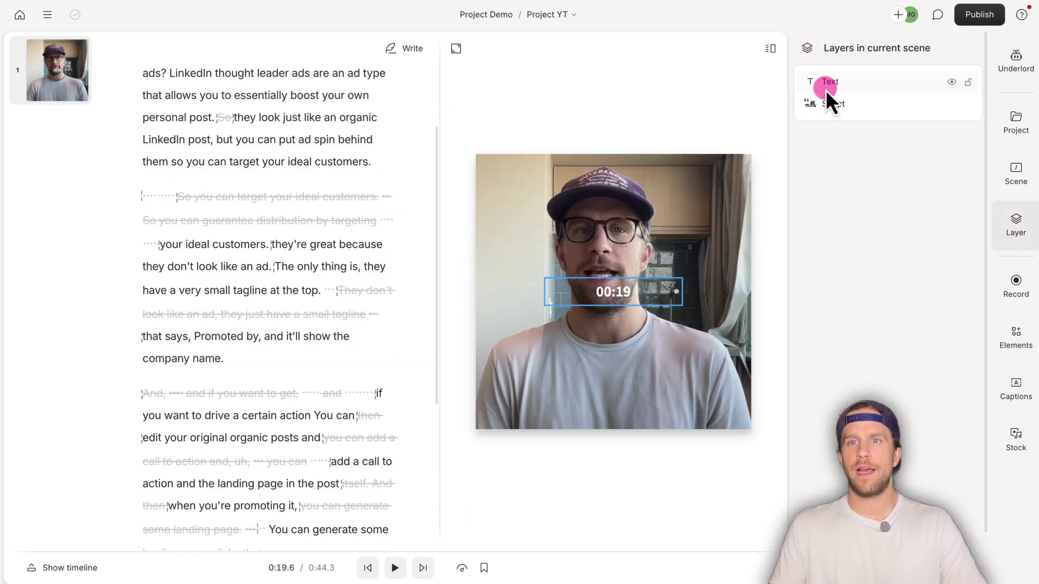
click(829, 87)
click(831, 105)
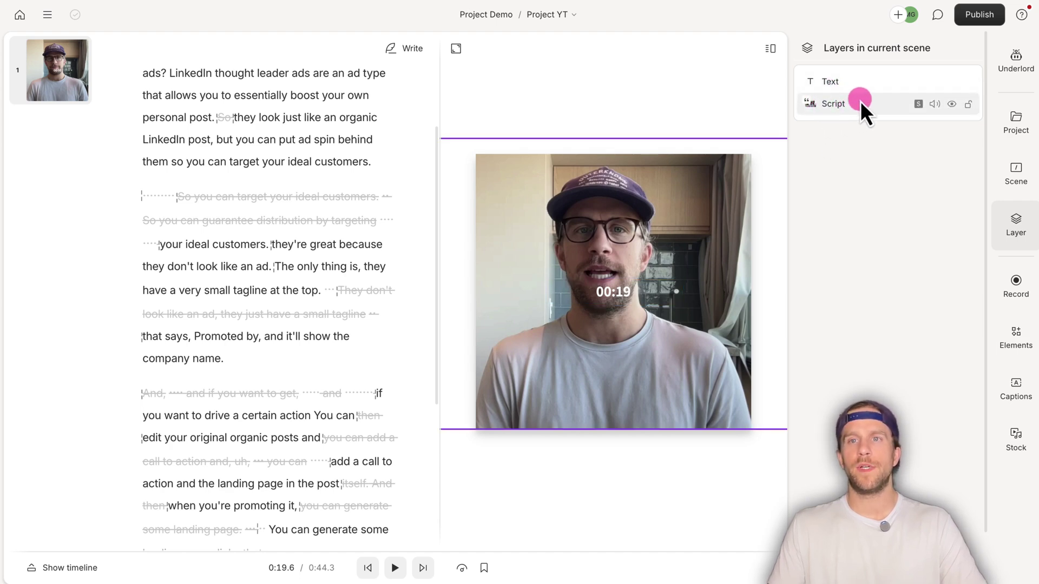
click(855, 86)
click(855, 86)
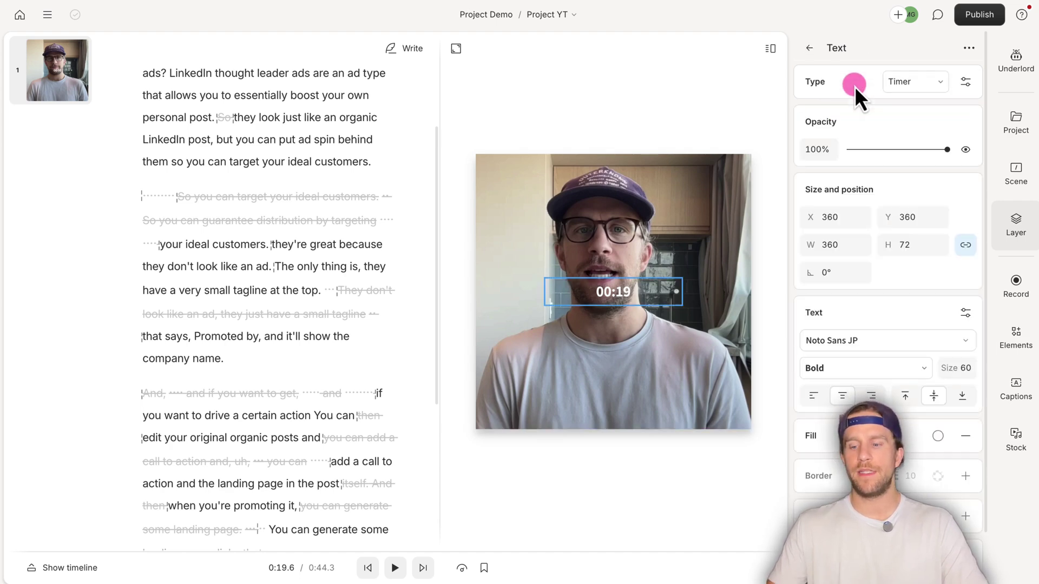
key(Delete)
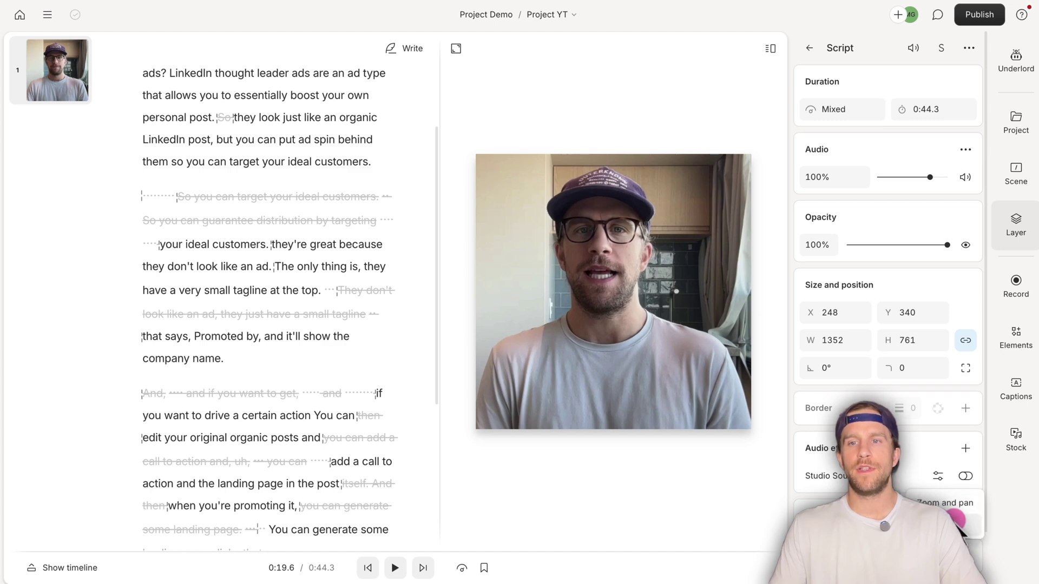
- Open the Stock library of video clips, GIPHY GIFs and images
click(942, 502)
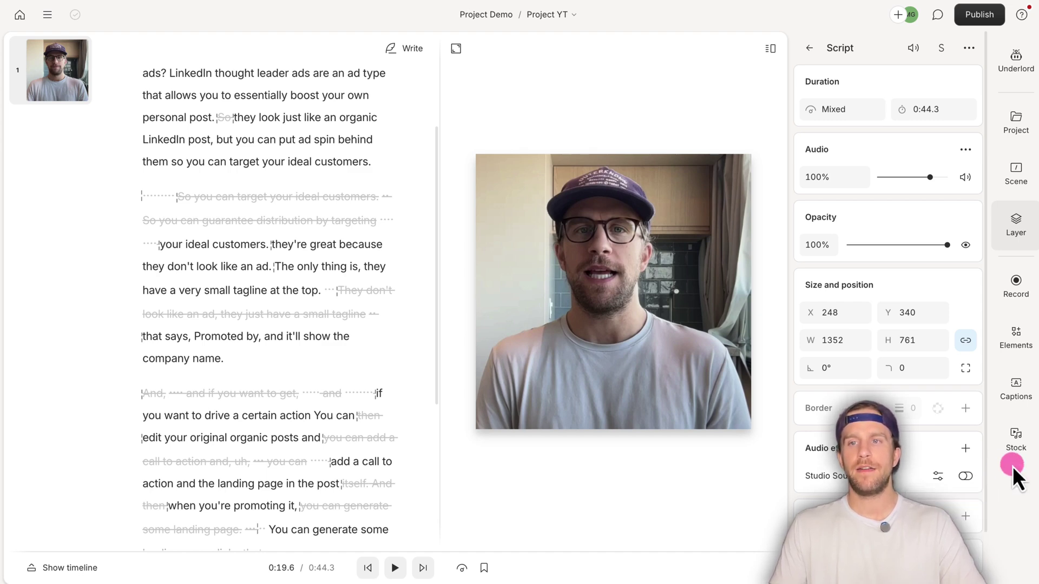
click(1014, 440)
click(1008, 398)
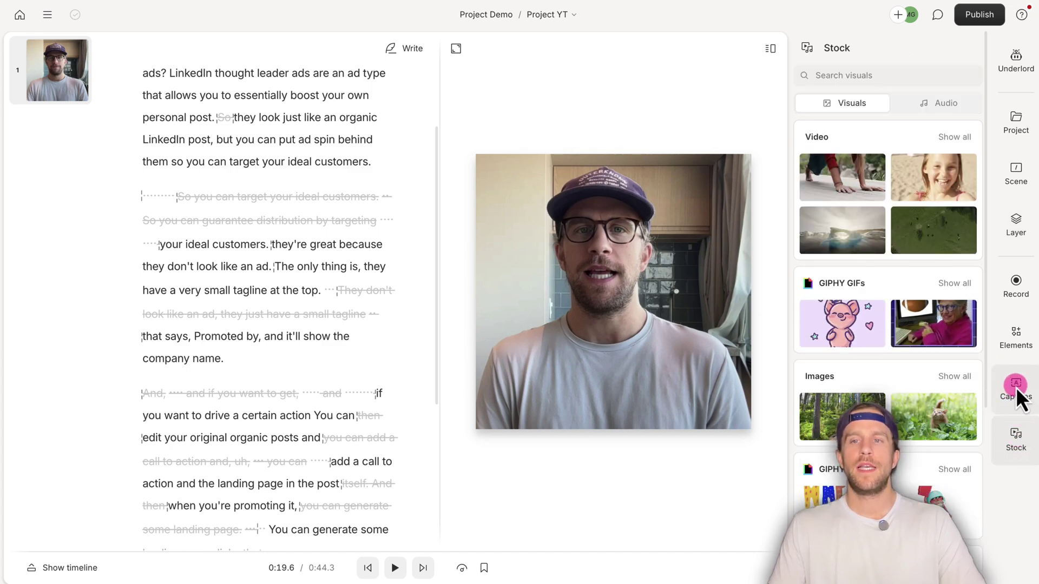
- Apply the Bold Italic: Green caption style and widen the caption box across the video
click(1015, 388)
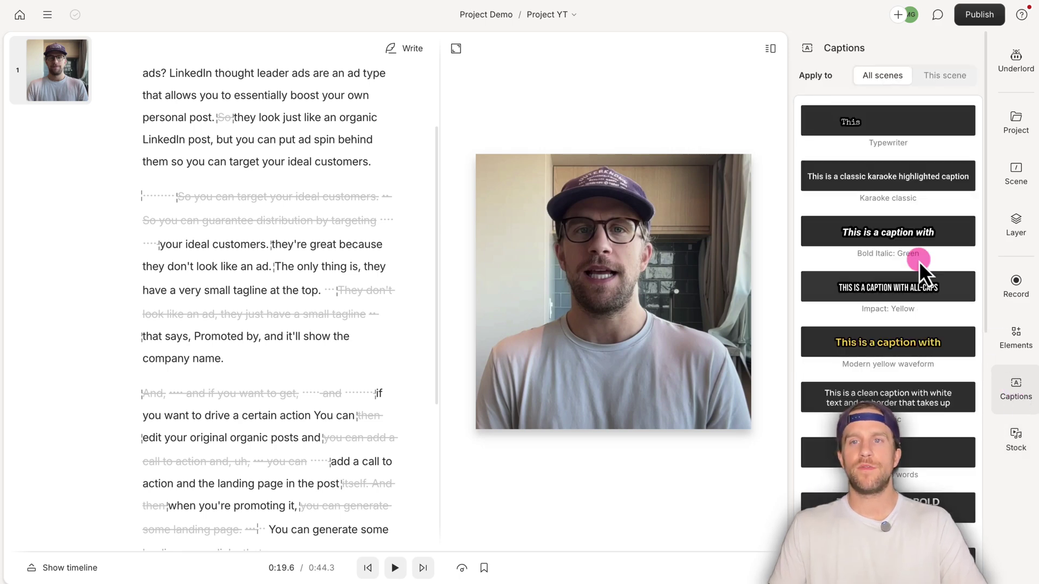
click(908, 236)
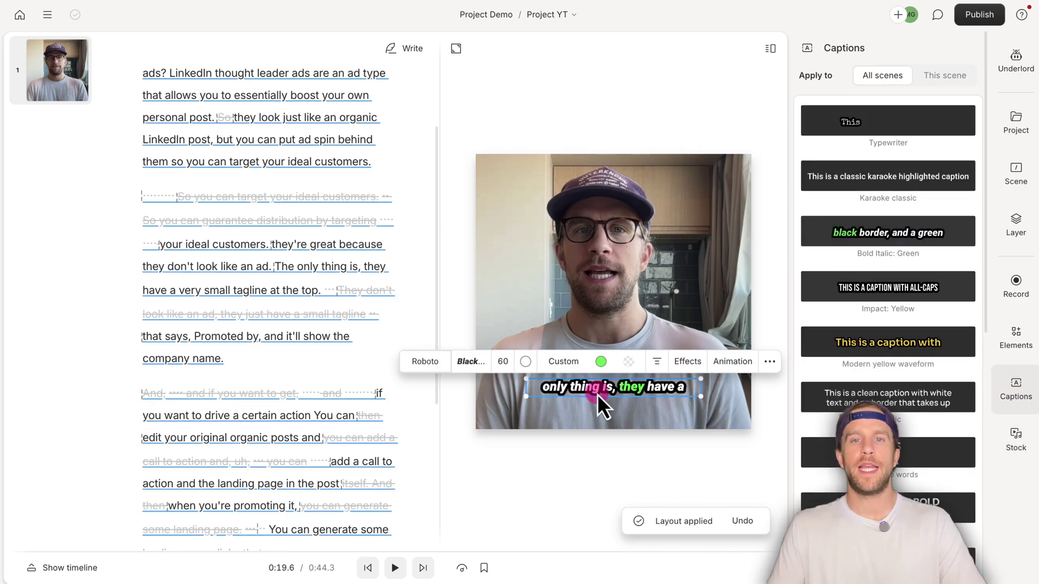
drag(701, 396, 791, 411)
drag(699, 396, 645, 396)
- Enlarge the caption font to size 61 on one line and check the green highlight colour
text(40)
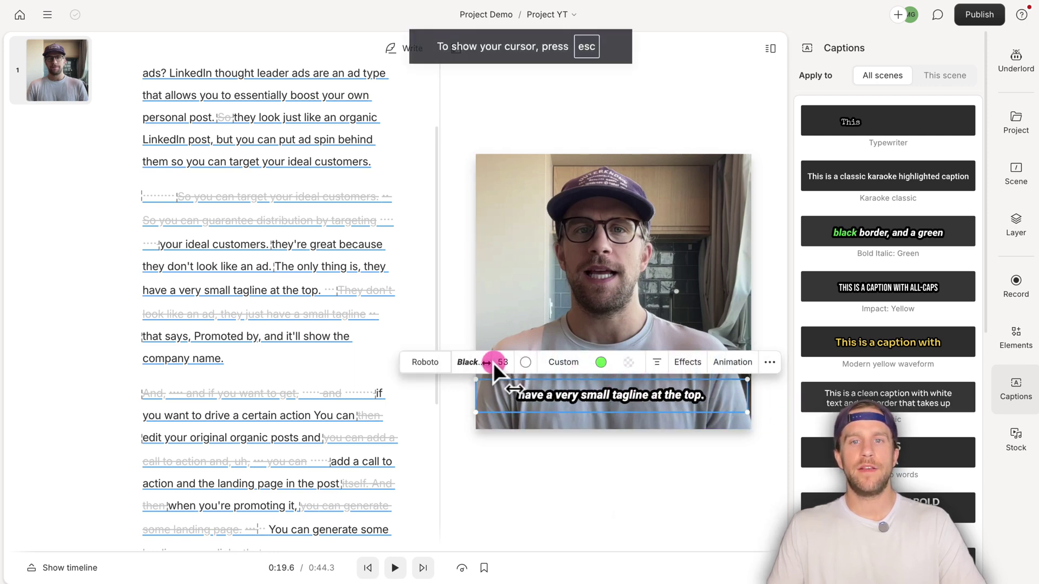
drag(469, 362, 503, 363)
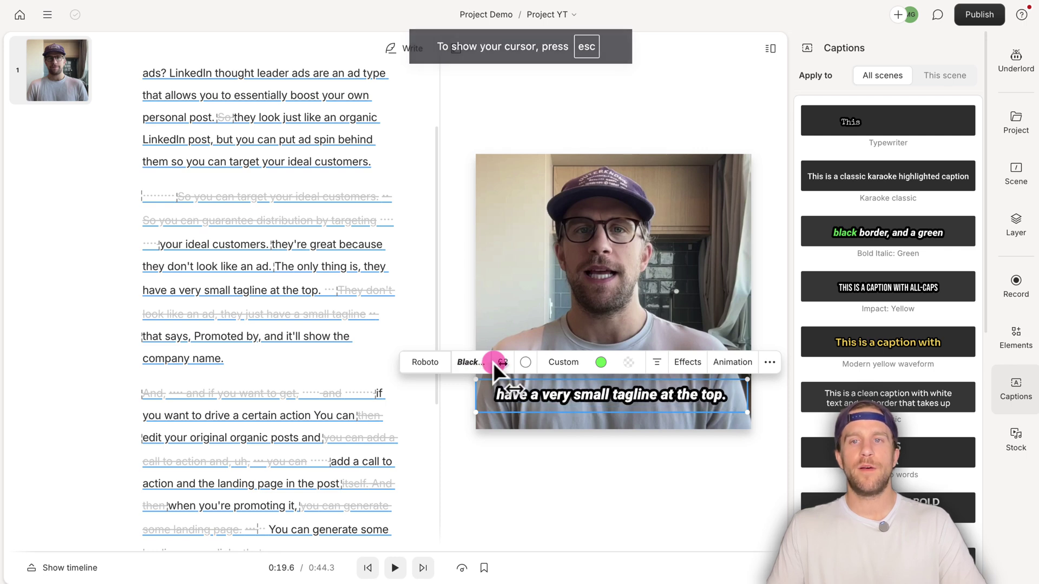
click(599, 362)
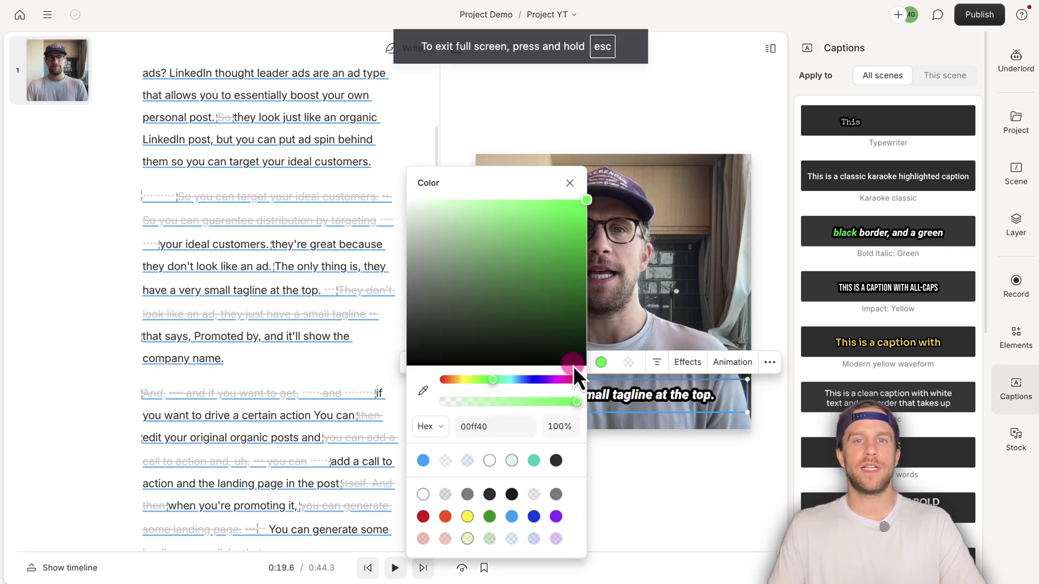
click(671, 395)
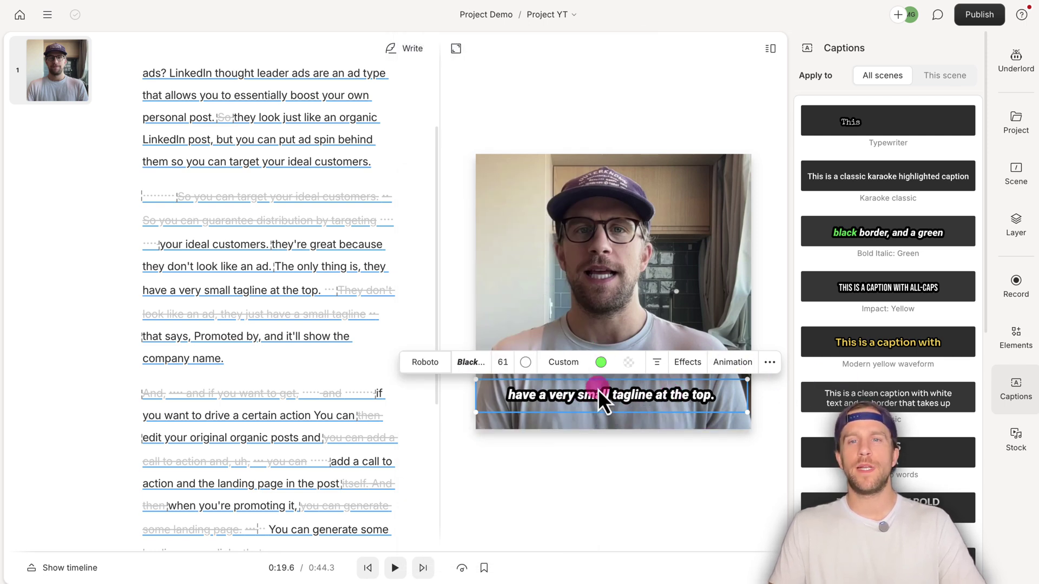
- Save the scene layout as a new template and layout both named 'template 1'
click(1017, 176)
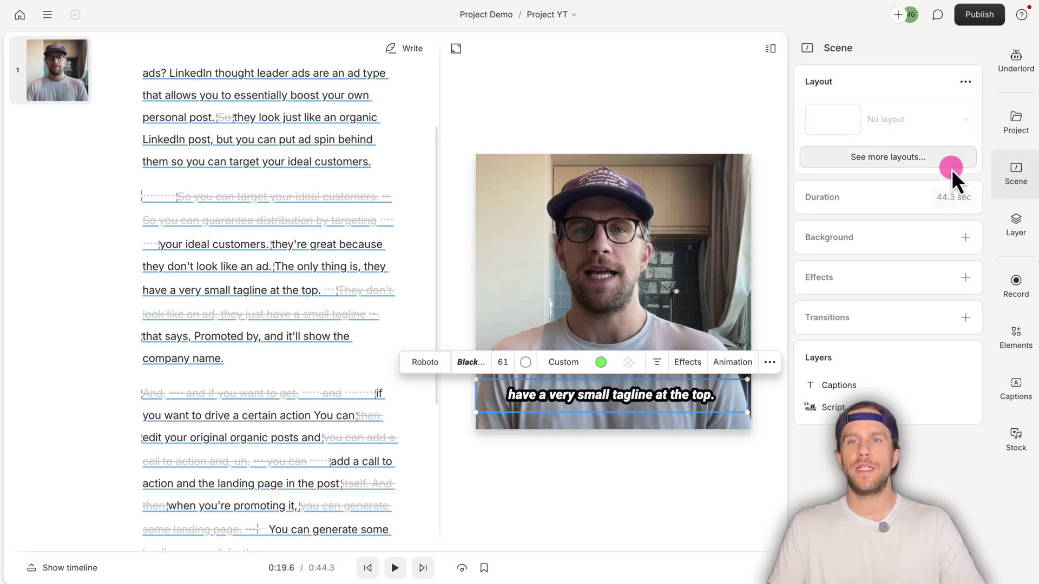
click(966, 82)
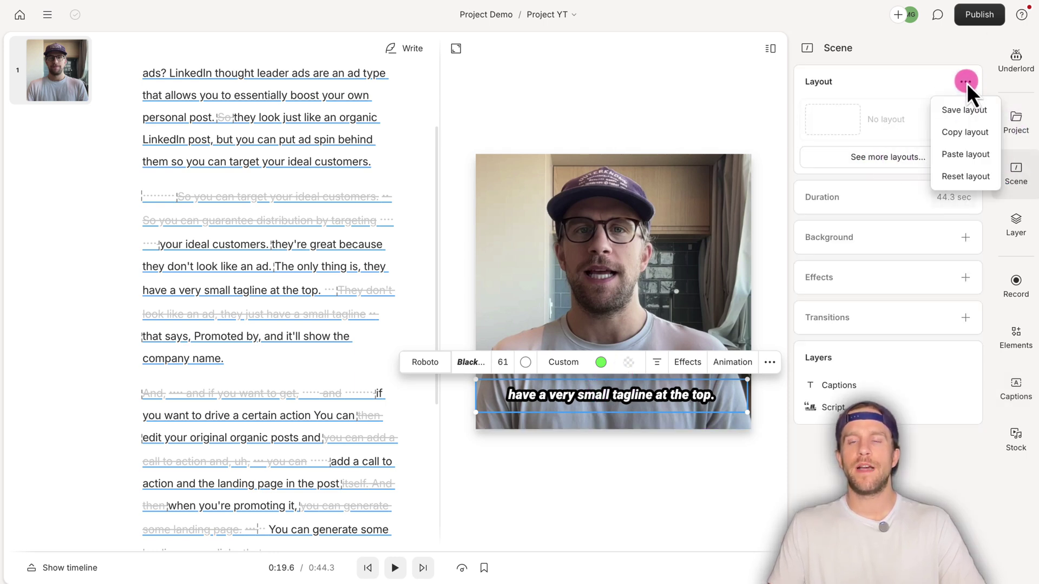
click(959, 108)
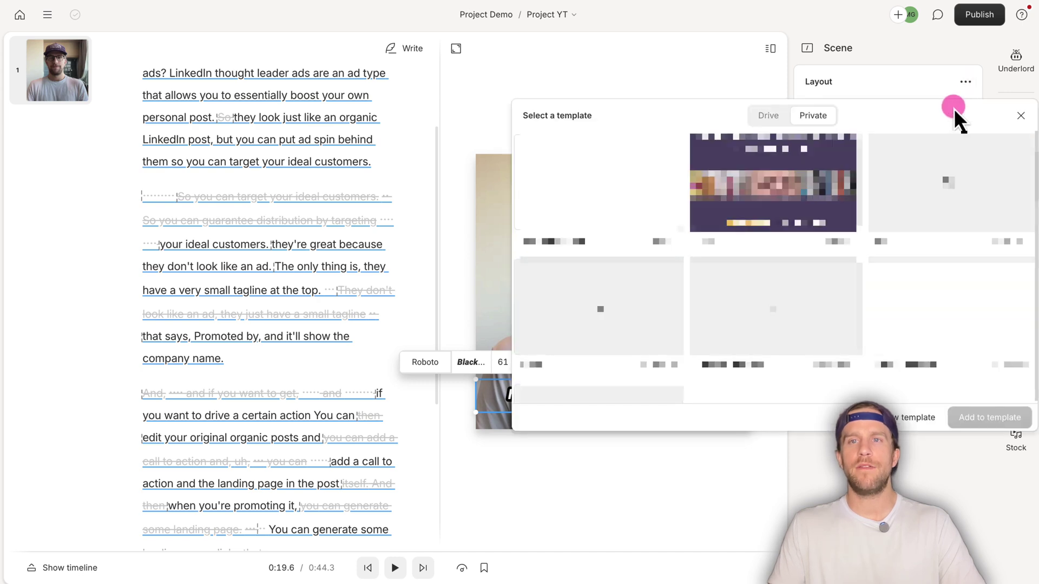
click(894, 419)
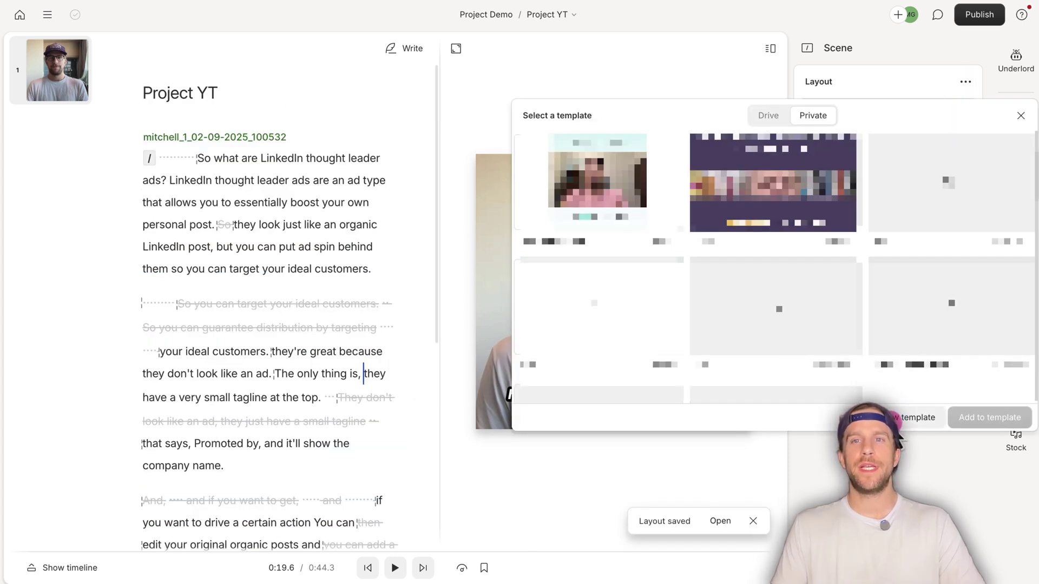
click(804, 265)
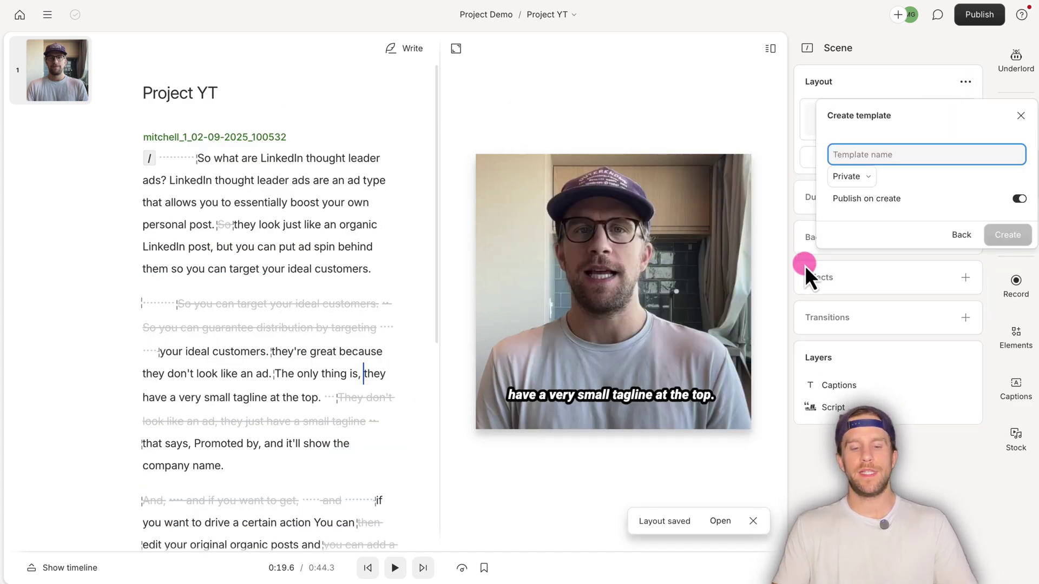
text(template 1)
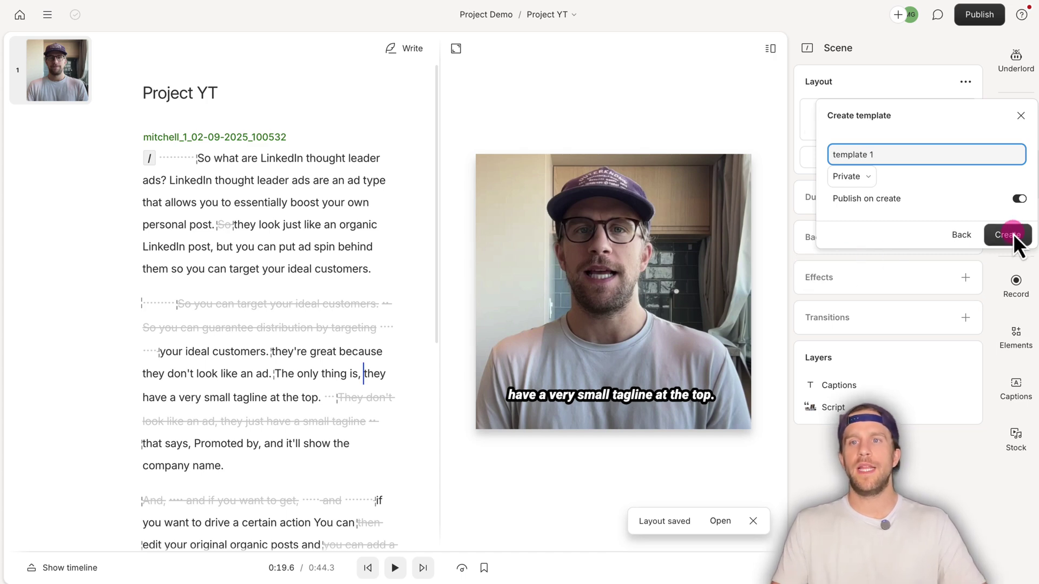
click(1004, 233)
click(928, 325)
text(template 1)
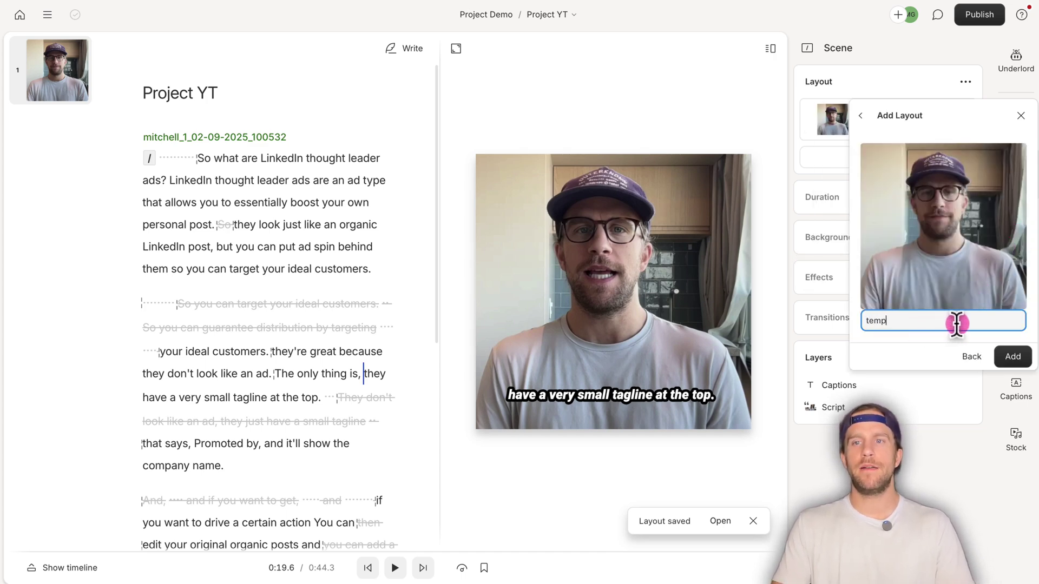
click(1001, 358)
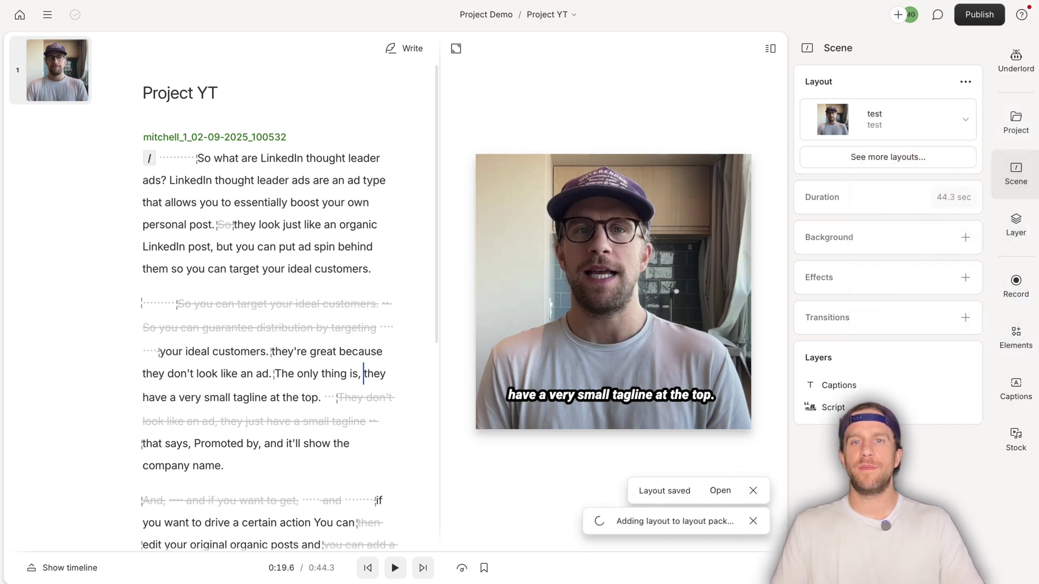
- Browse all saved layouts and show the Private layouts list
click(1008, 174)
click(1009, 174)
click(897, 158)
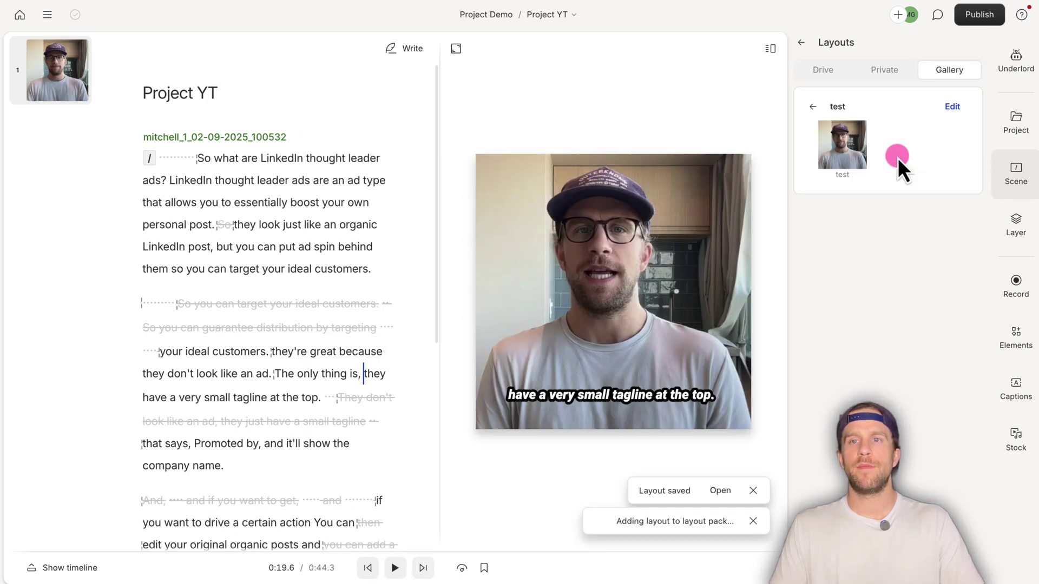
click(886, 71)
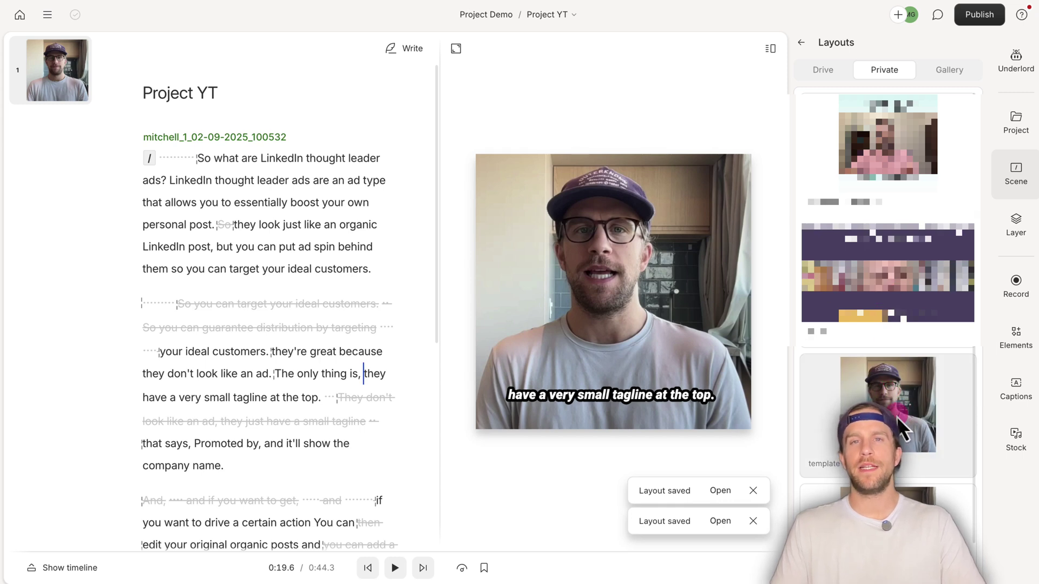
- Publish Project YT as a web link at Max resolution, viewable by anyone with the link
click(985, 17)
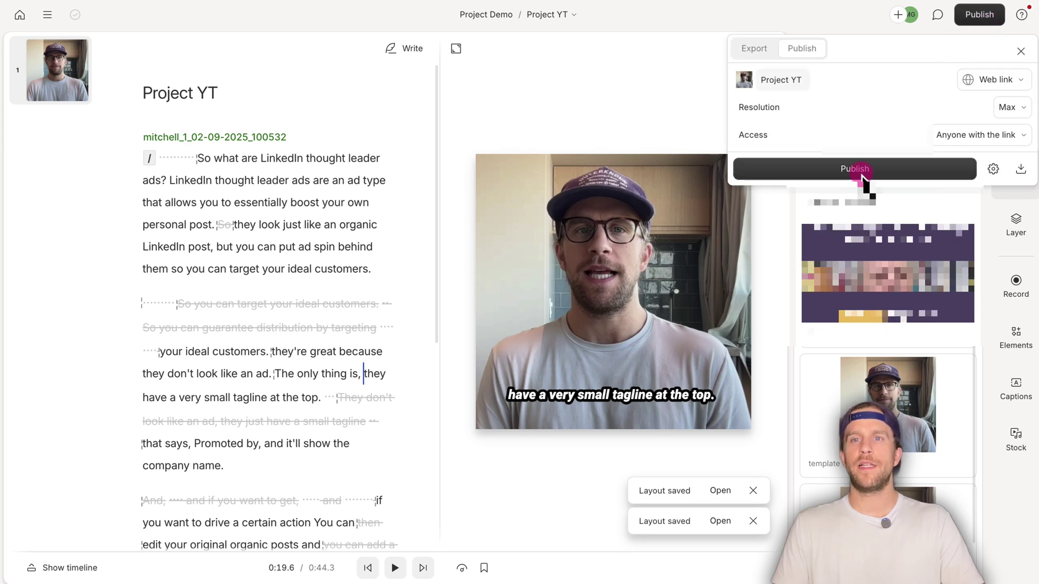
click(861, 173)
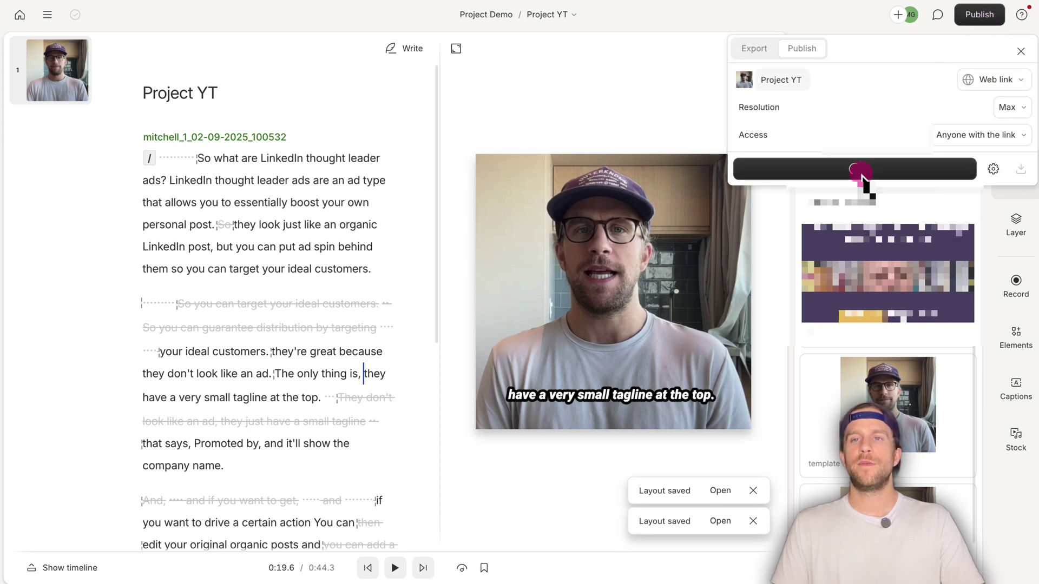
click(918, 177)
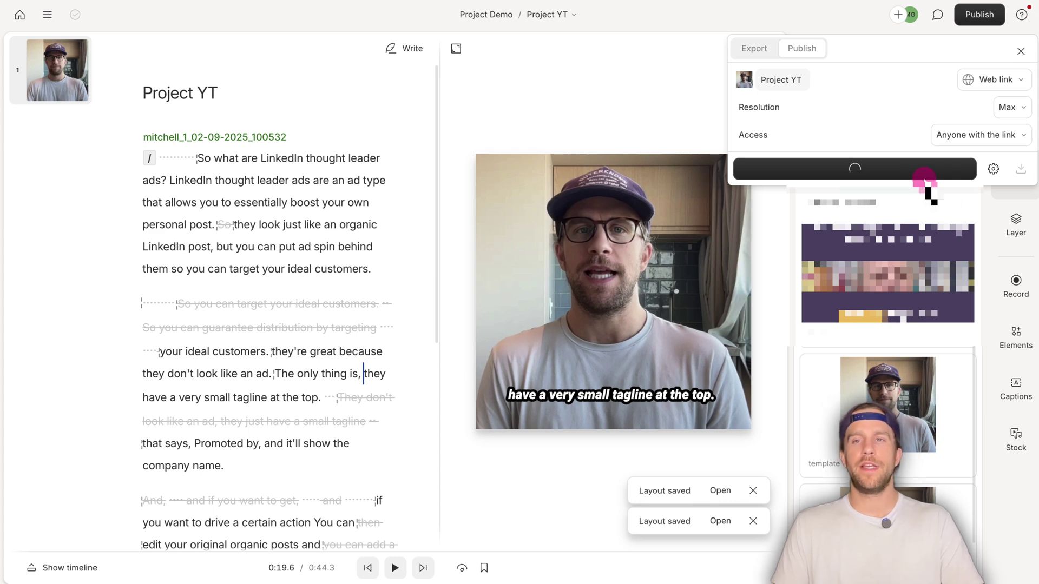